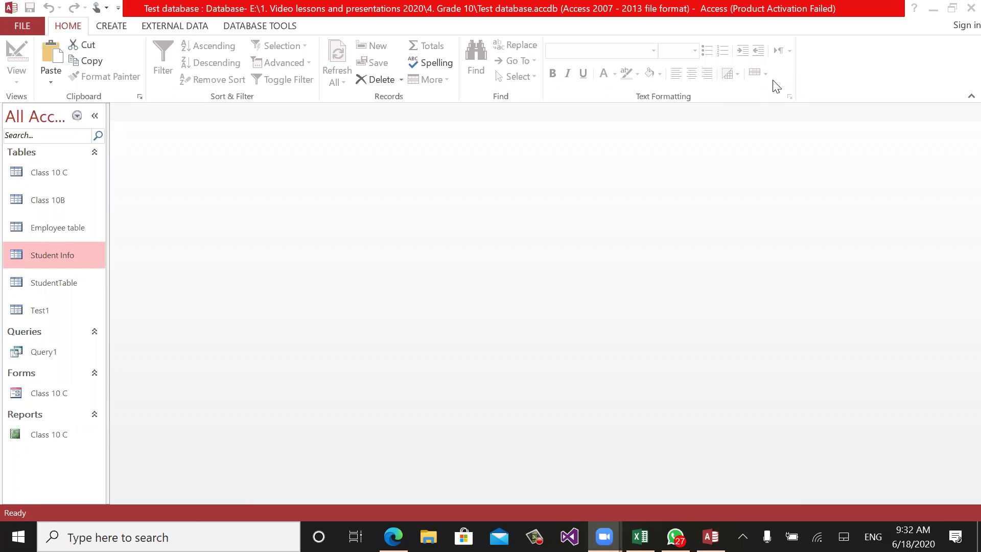
Create a new blank table in Design view.
click(120, 25)
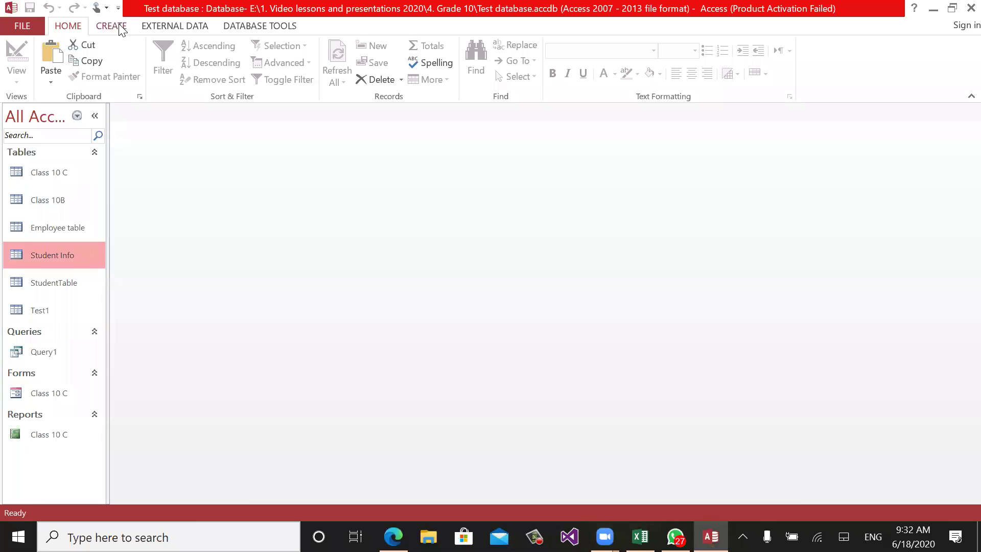
click(119, 27)
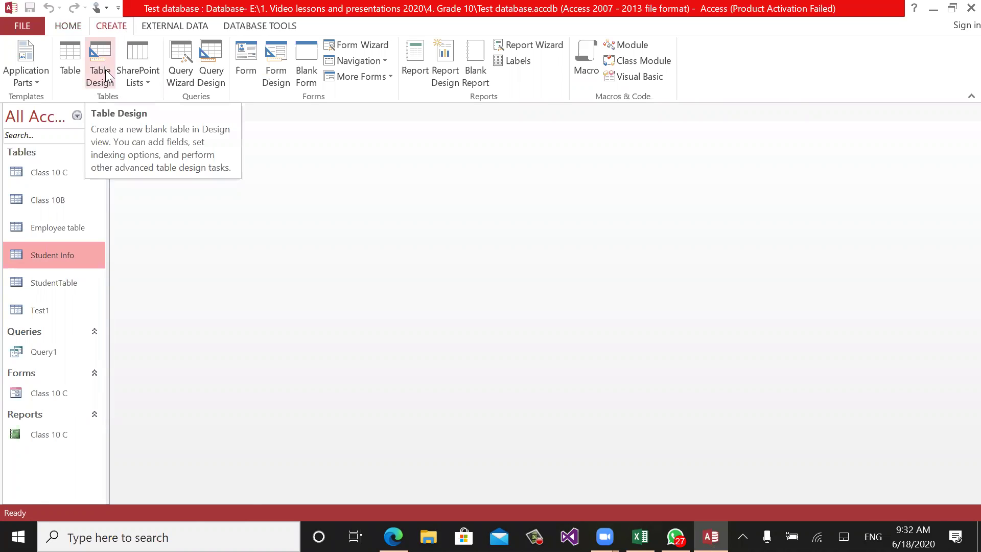
click(96, 84)
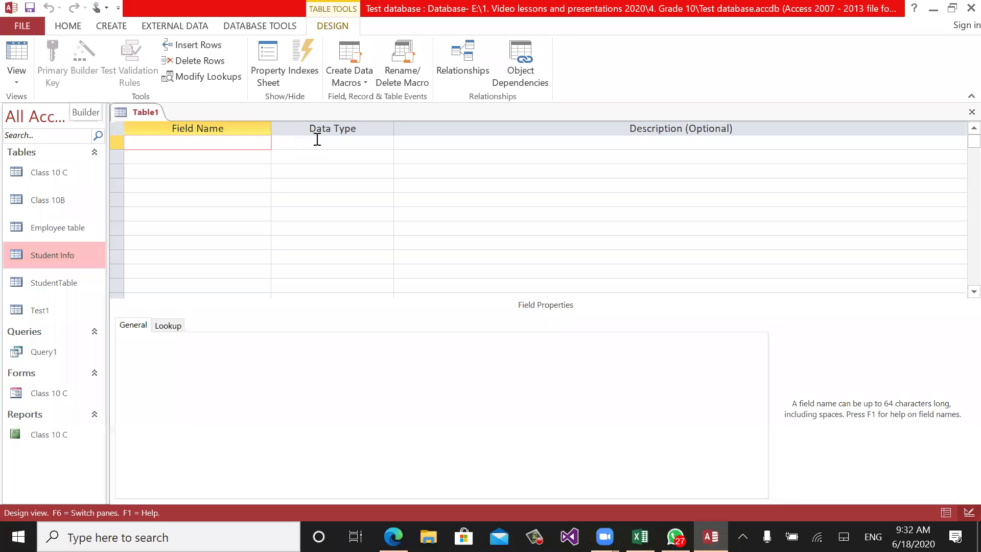
click(317, 139)
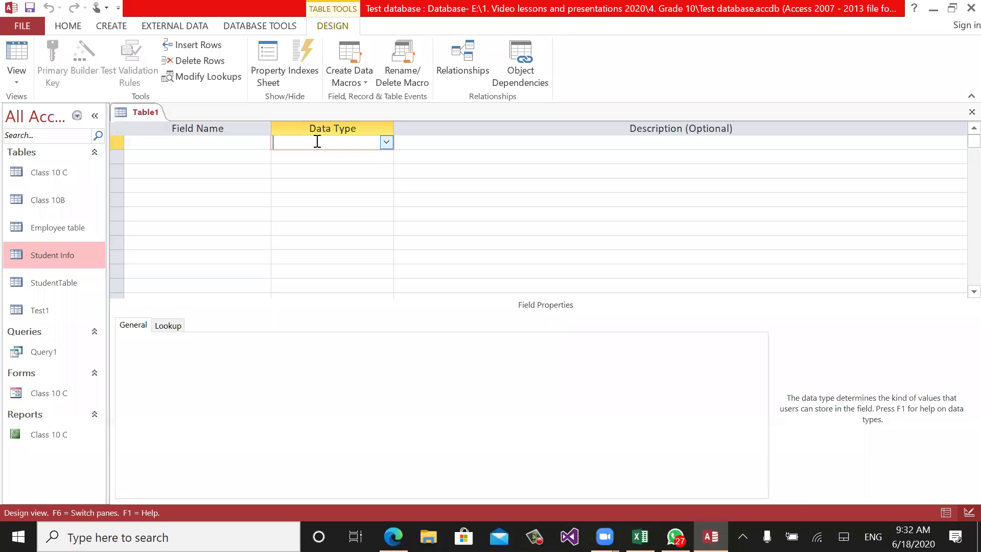
click(386, 143)
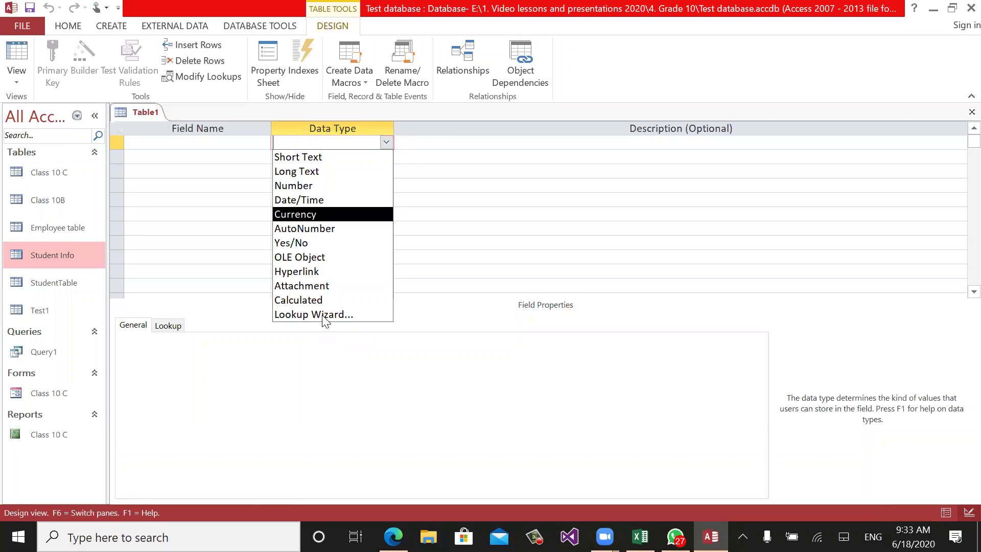
key(Escape)
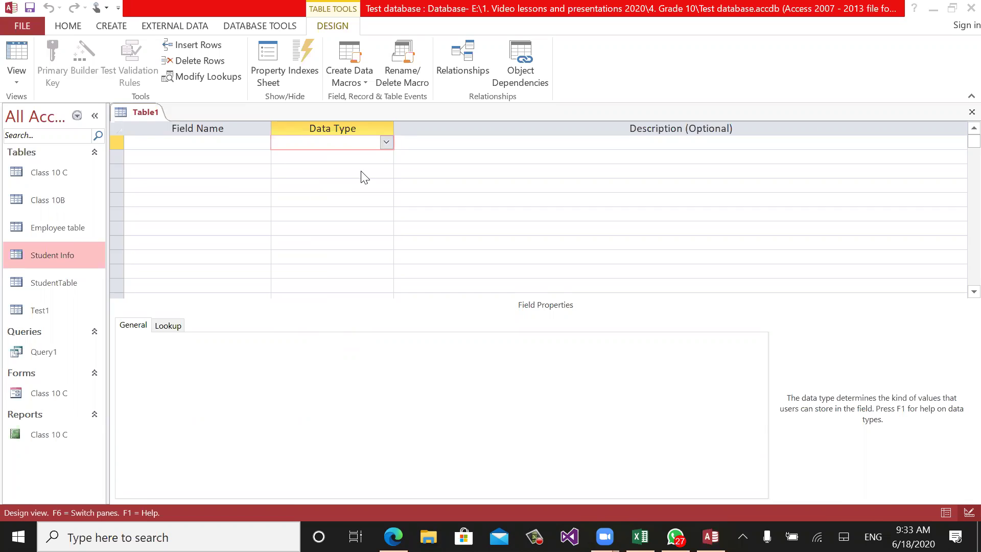
Add EMP-ID as the first field of the table with the AutoNumber data type.
click(202, 143)
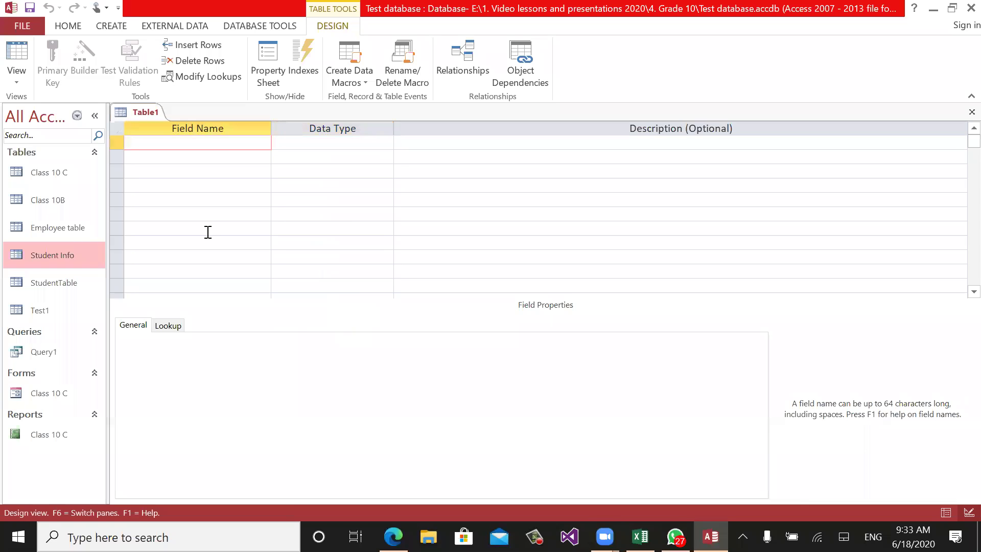
text(EMP-ID)
key(Tab)
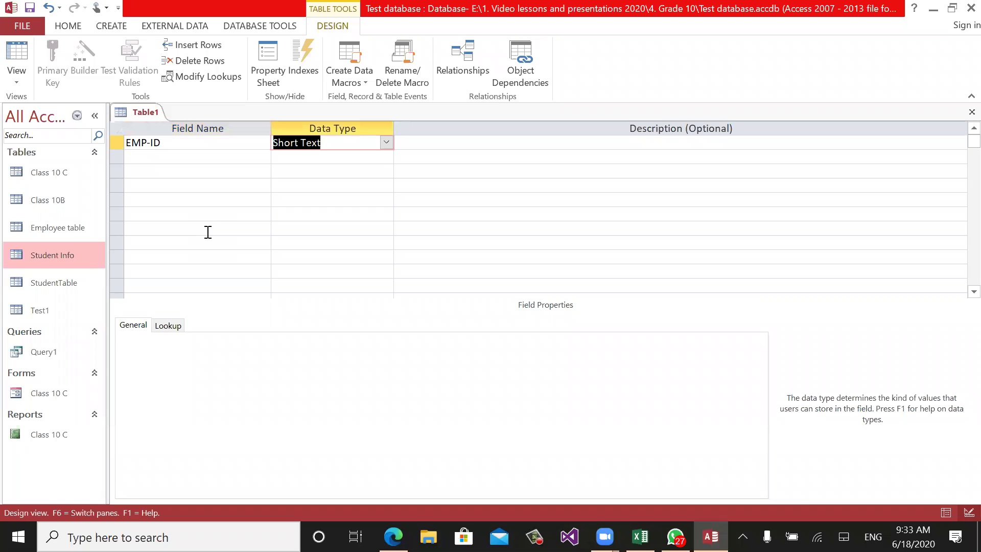
text(autoNumber)
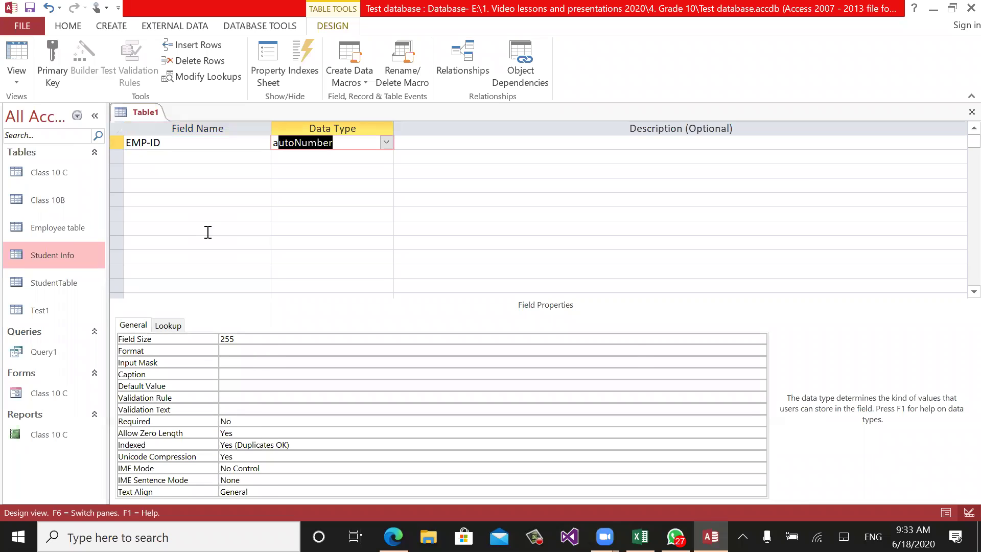
key(Tab)
key(Tab)
Add a second field named Emp-Name with the Short Text data type.
text(EM)
key(BackSpace)
text(mp)
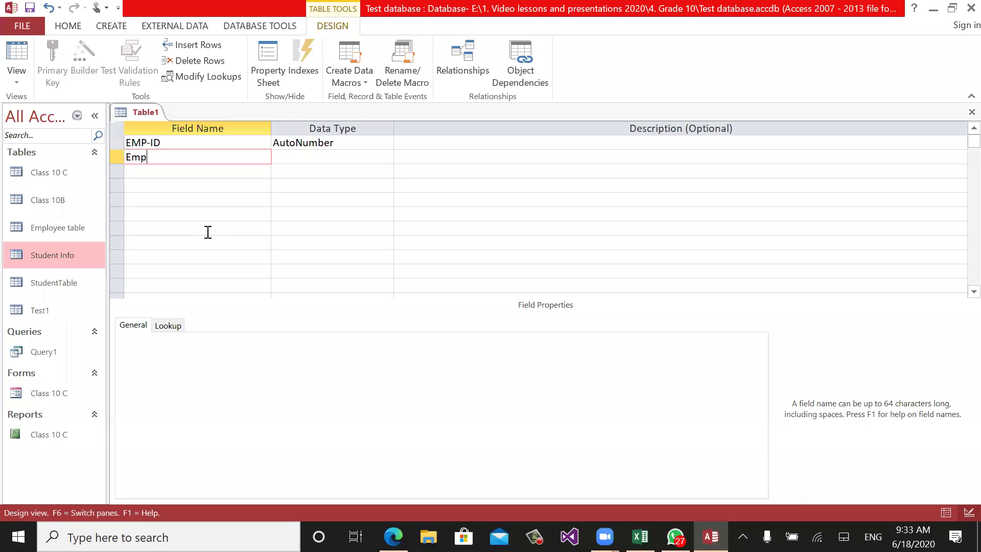
text(_)
key(BackSpace)
text(-Name)
key(Tab)
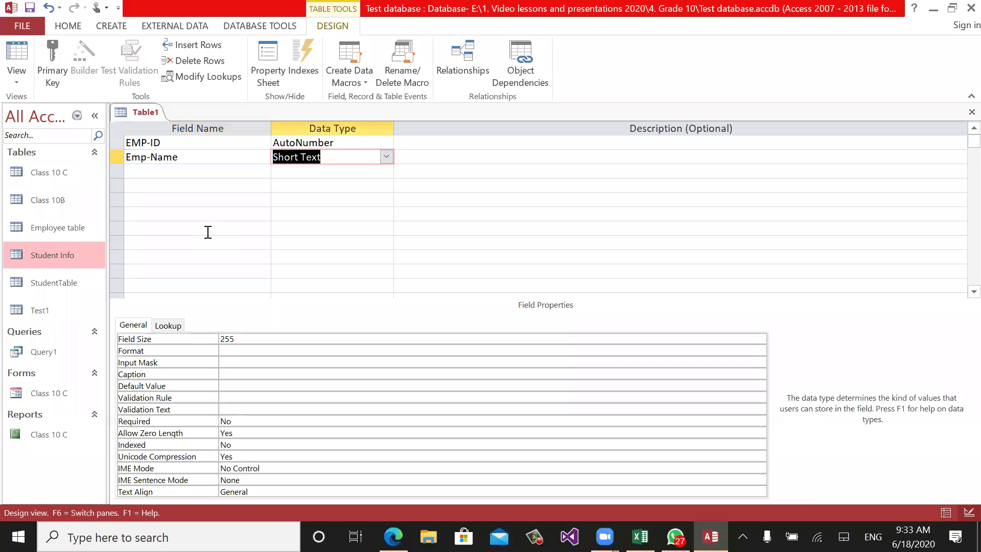
key(Tab)
key(Tab)
Add a third field named E-Age with the Number data type.
text(E-)
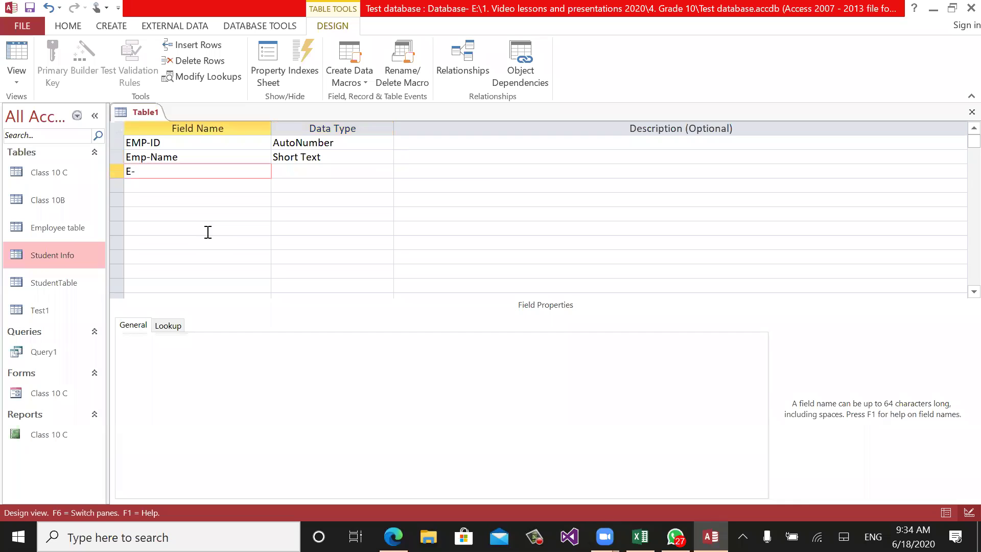
text(Age)
key(Tab)
text(n)
key(Tab)
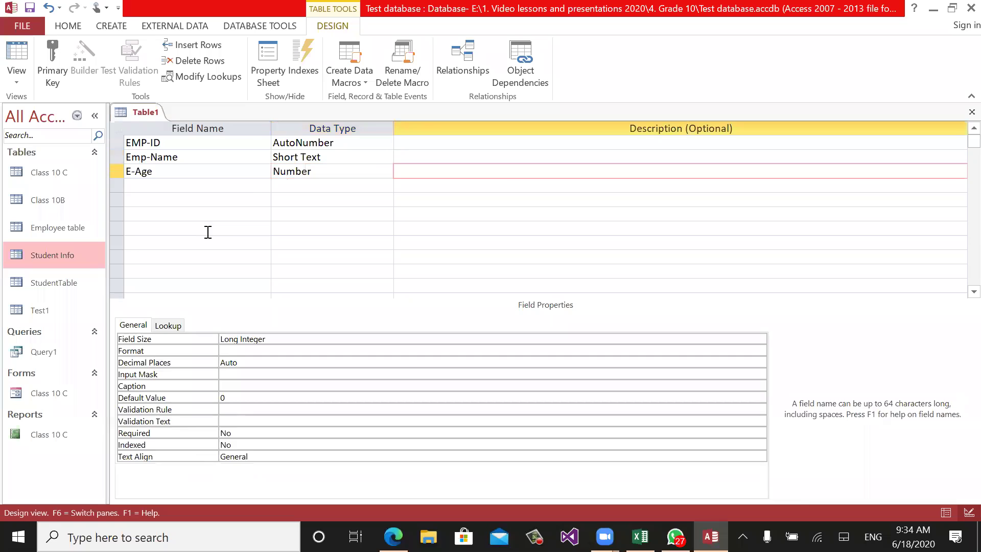
key(Tab)
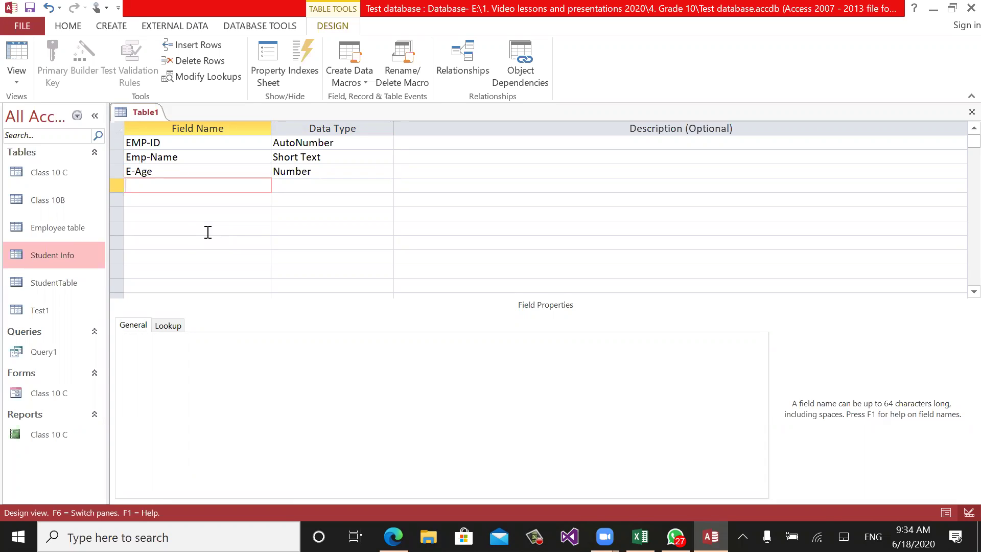
Add a fourth field named Emp-Eperience and start the Lookup Wizard for it with self-typed values as the source.
text(Emp-Eperience)
key(Tab)
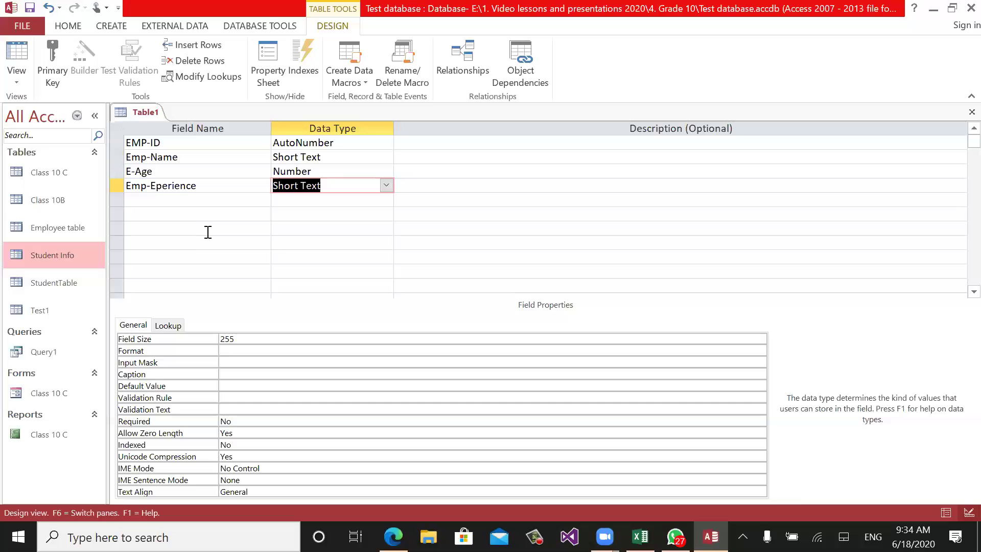
click(388, 185)
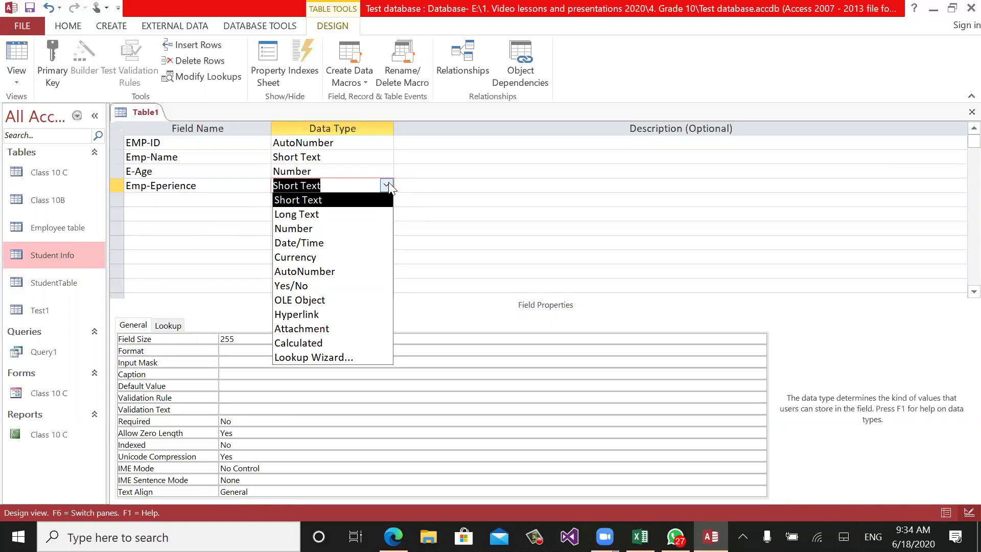
click(352, 358)
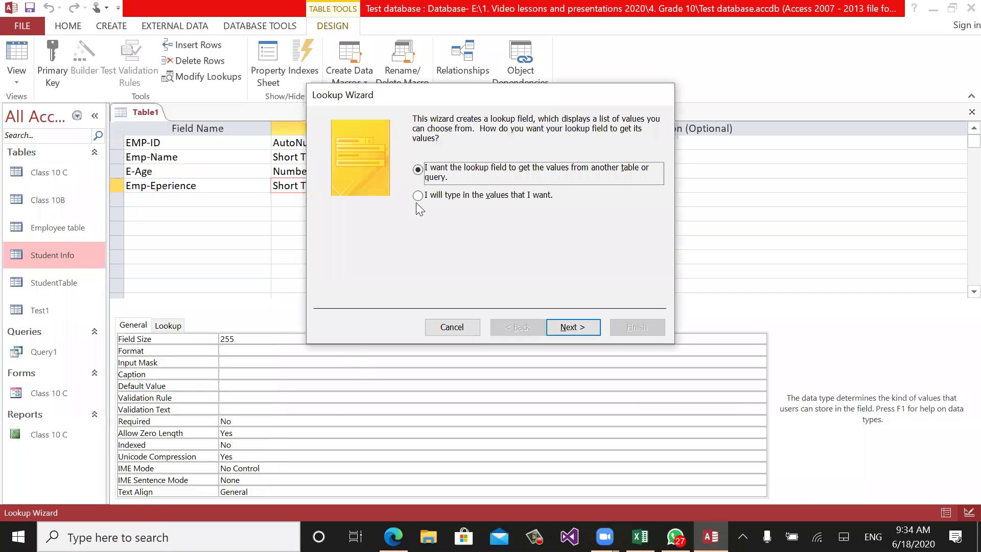
drag(444, 94, 399, 105)
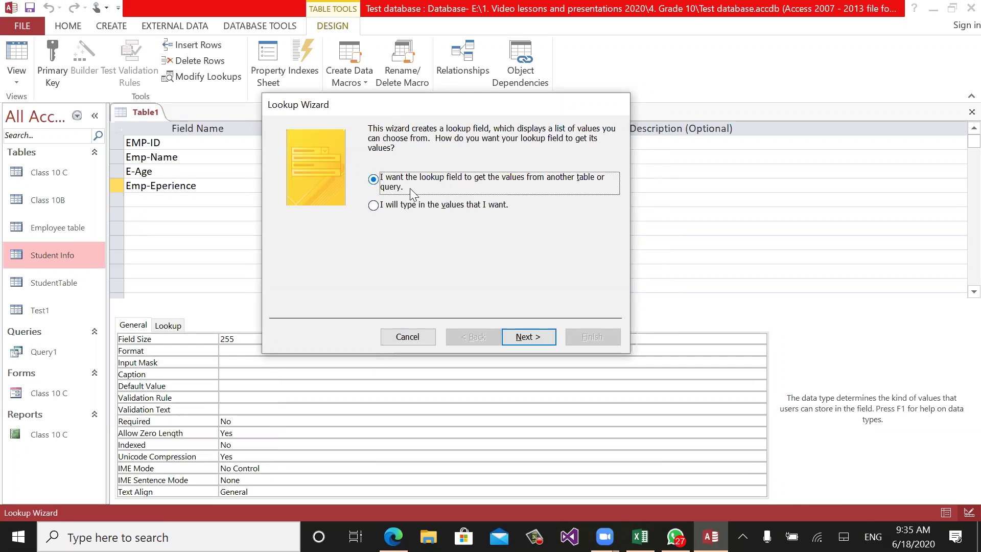
click(386, 211)
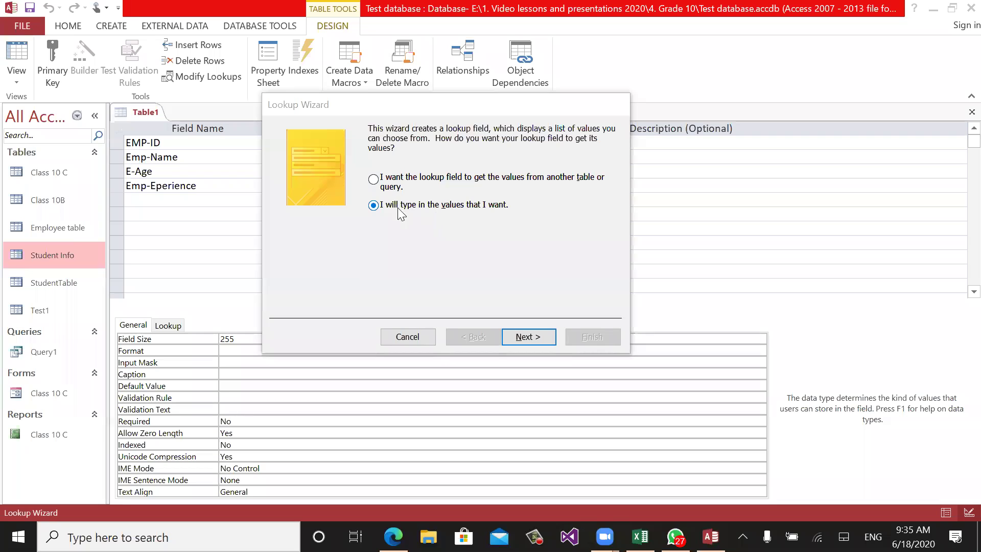
click(530, 337)
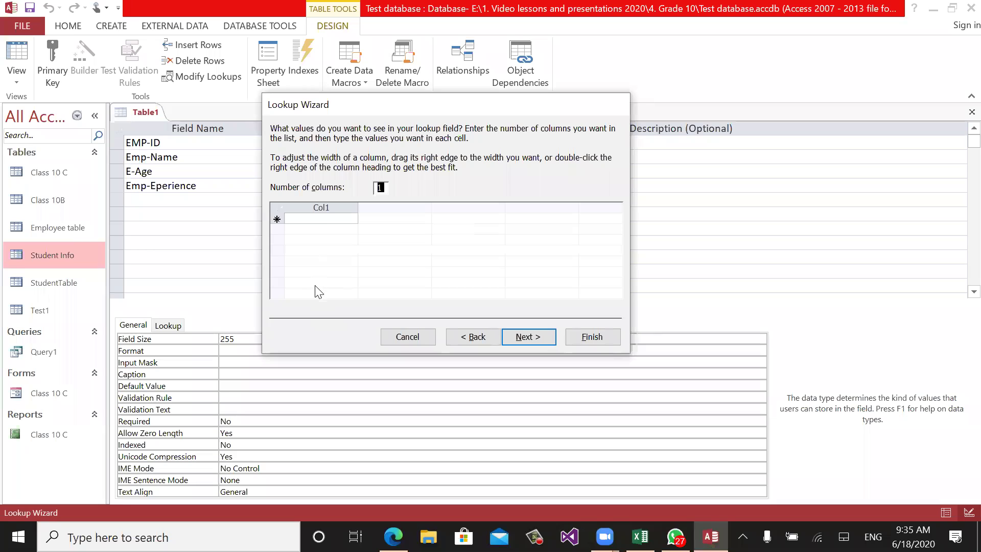
Try the lookup value list with 2 and 5 columns and return it to 1 column.
double_click(386, 186)
text(2)
key(Return)
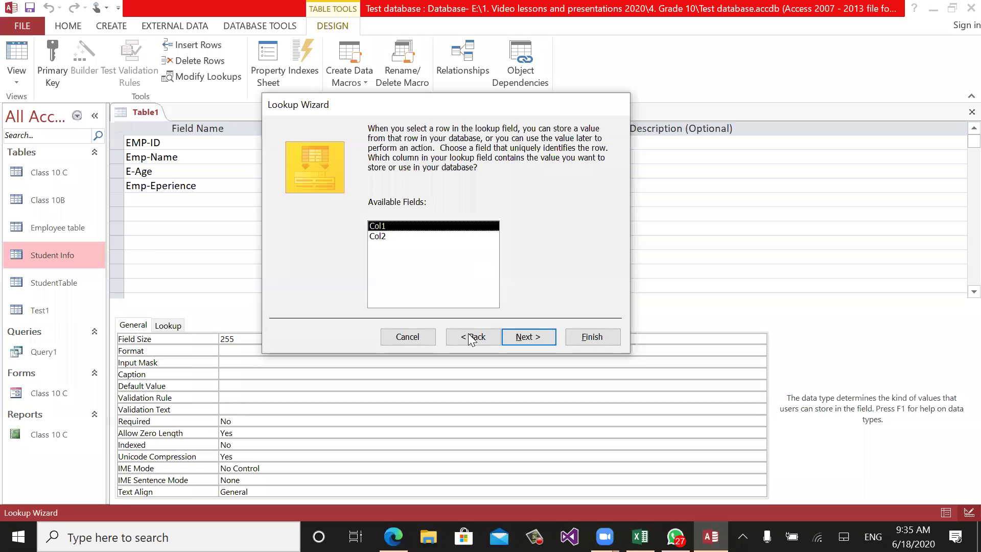
click(467, 335)
double_click(382, 187)
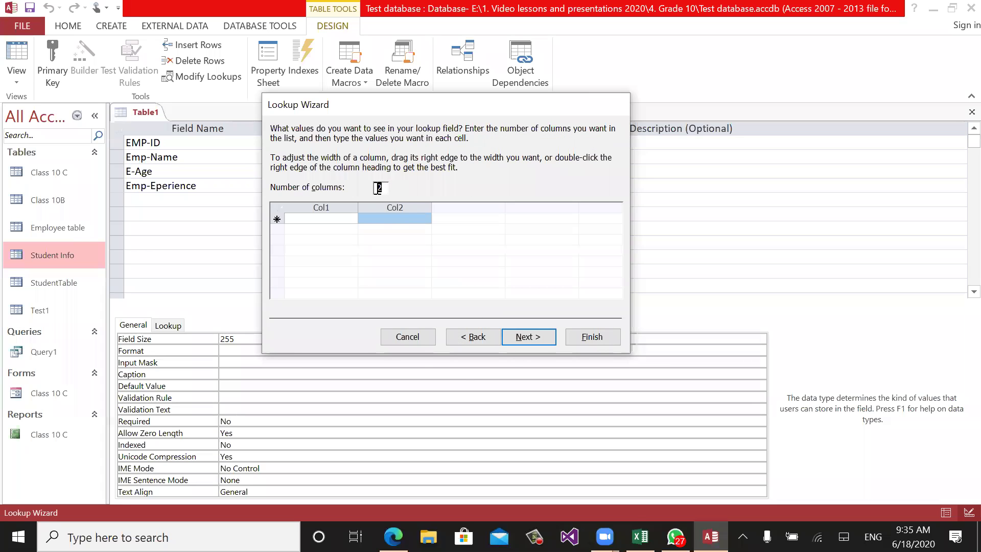
text(5)
click(337, 217)
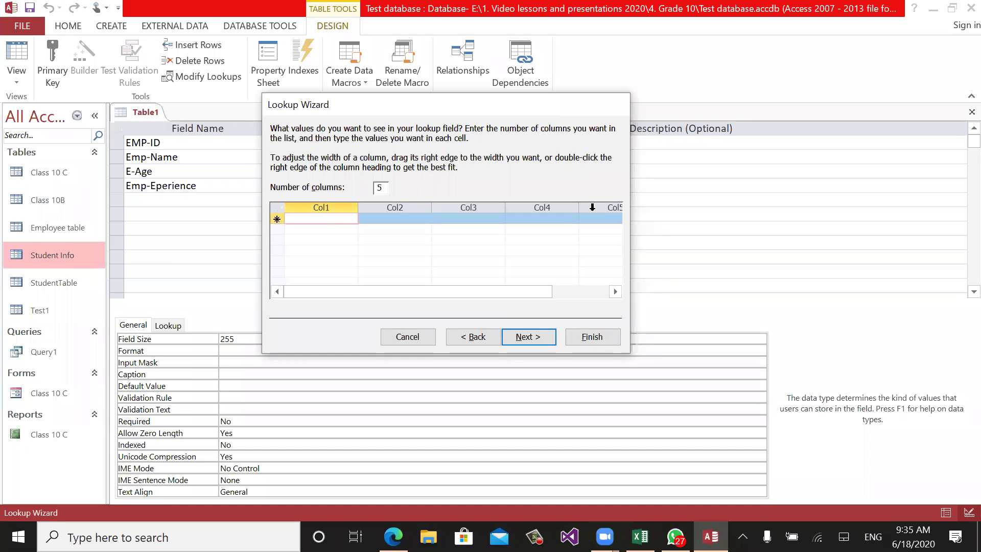
double_click(377, 188)
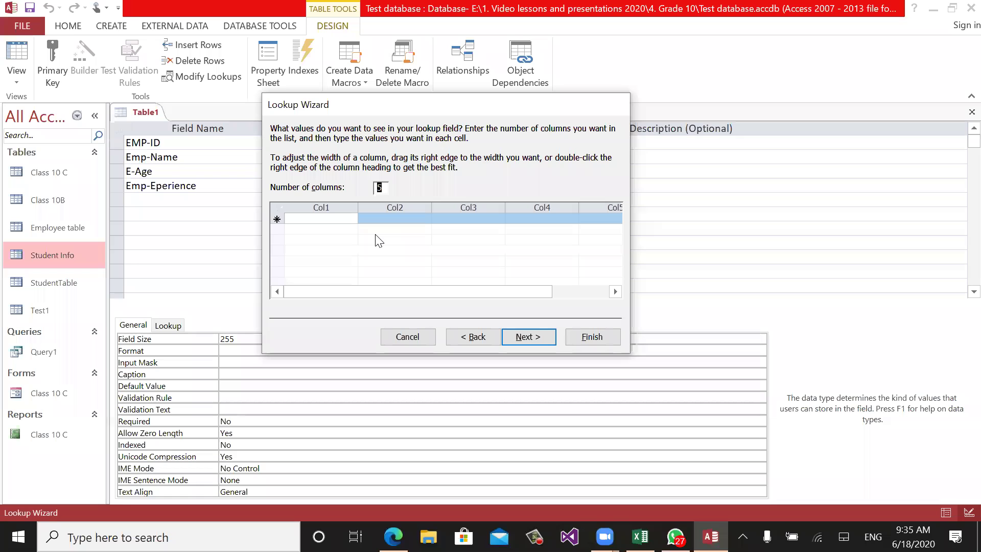
text(1)
Enter 1 Year, 2 Years and 3 Years as the first values in the lookup list's single column.
click(347, 219)
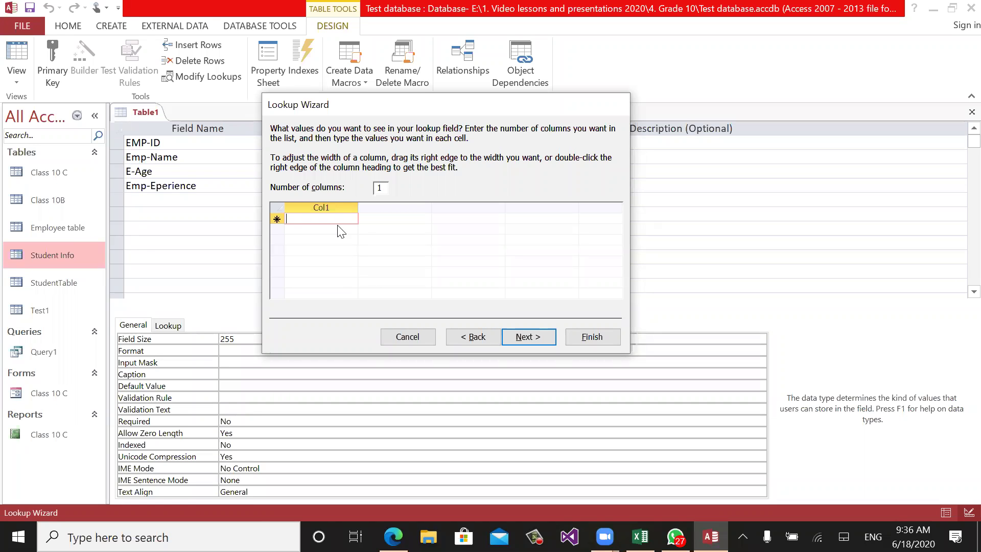
text(1)
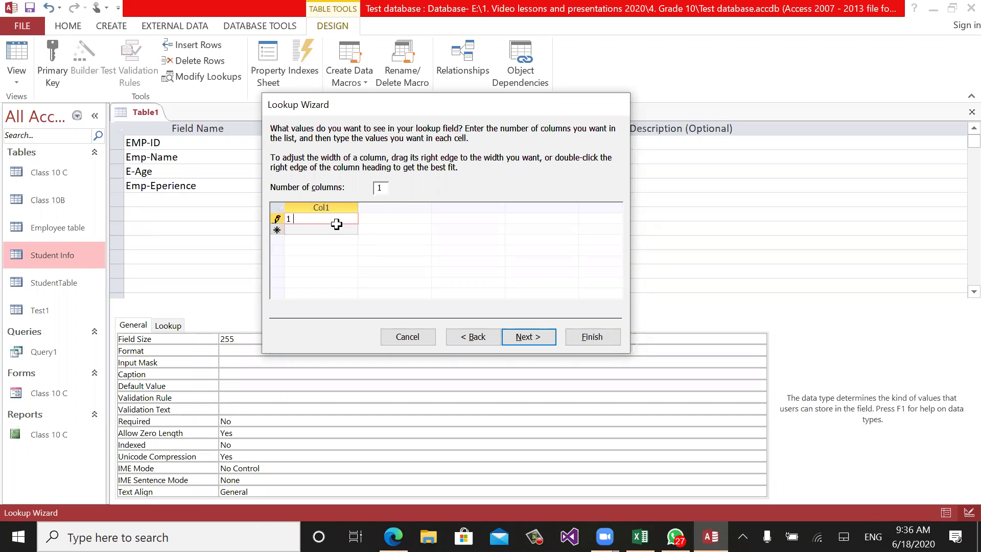
text( Year)
key(Down)
text(2)
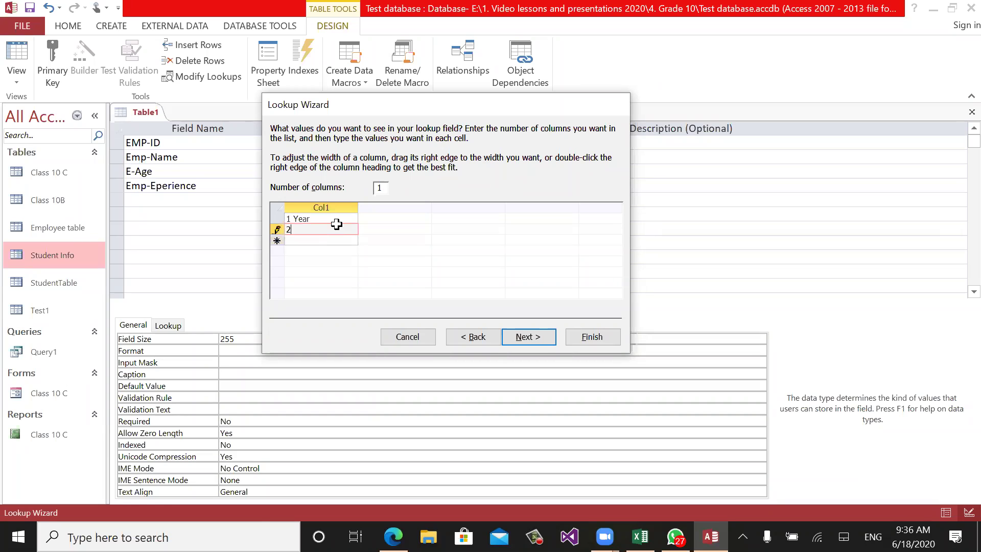
text( Years)
key(Down)
text(3 Years)
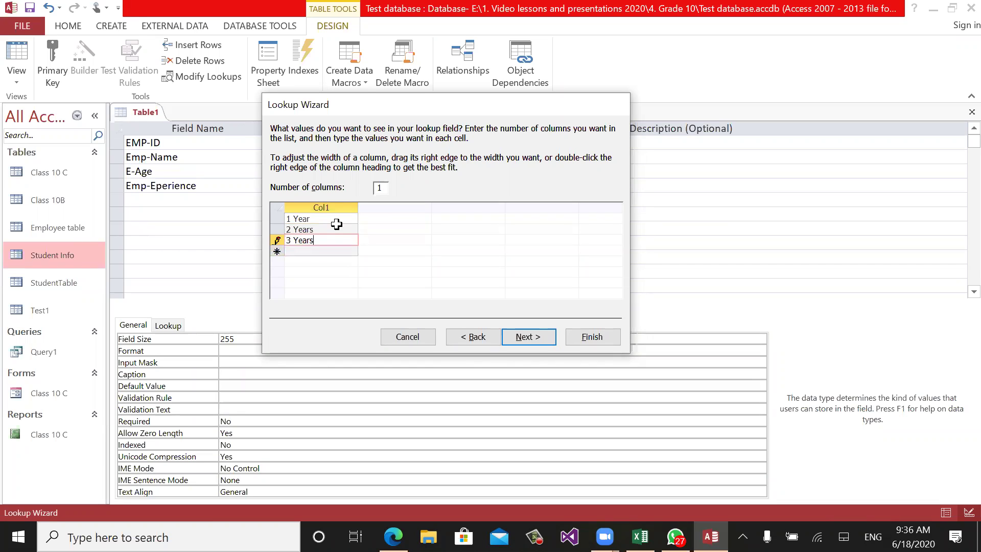
Add 4 Years and More than 5 as the last two values of the lookup list.
key(Down)
text(4 Years)
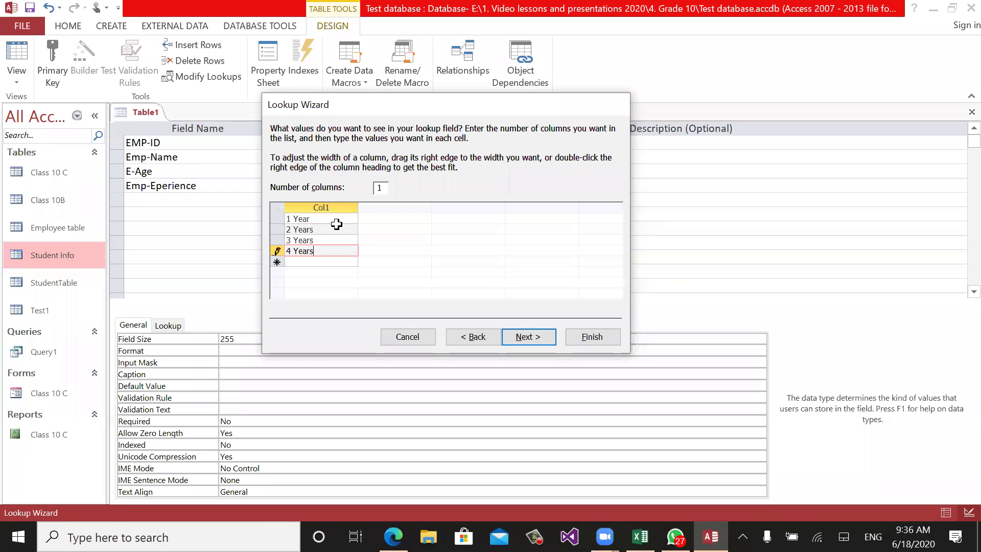
key(Down)
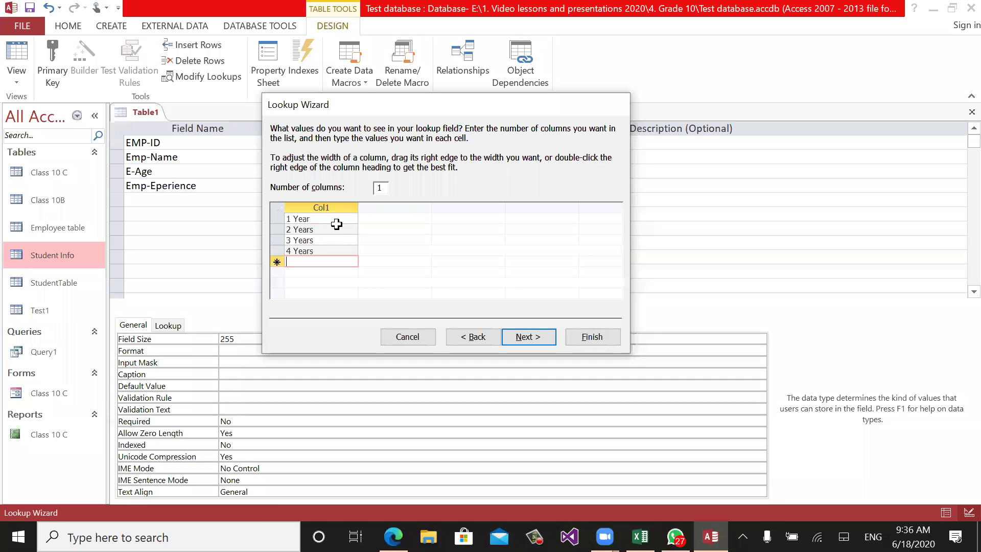
text(>5)
key(BackSpace)
key(BackSpace)
text(Mo)
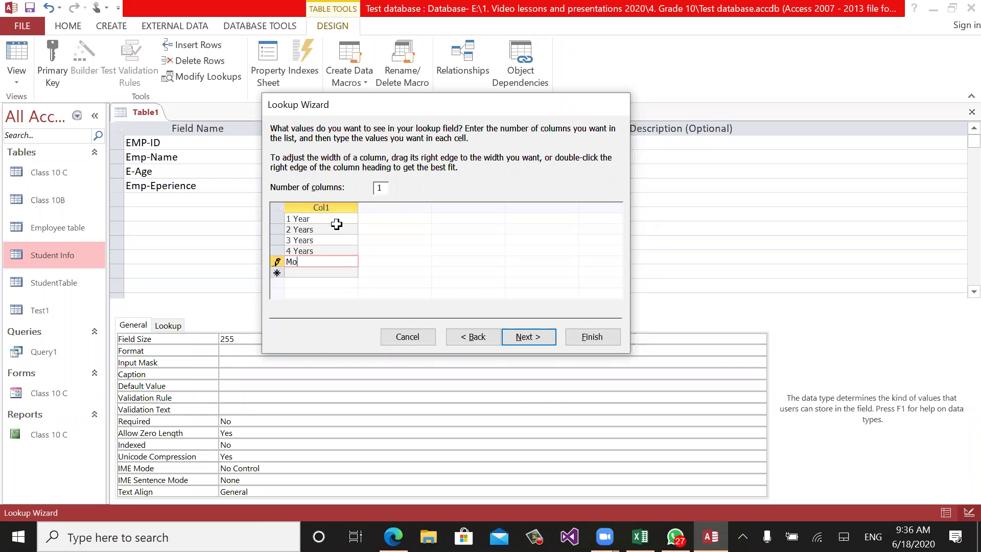
text(re than 5)
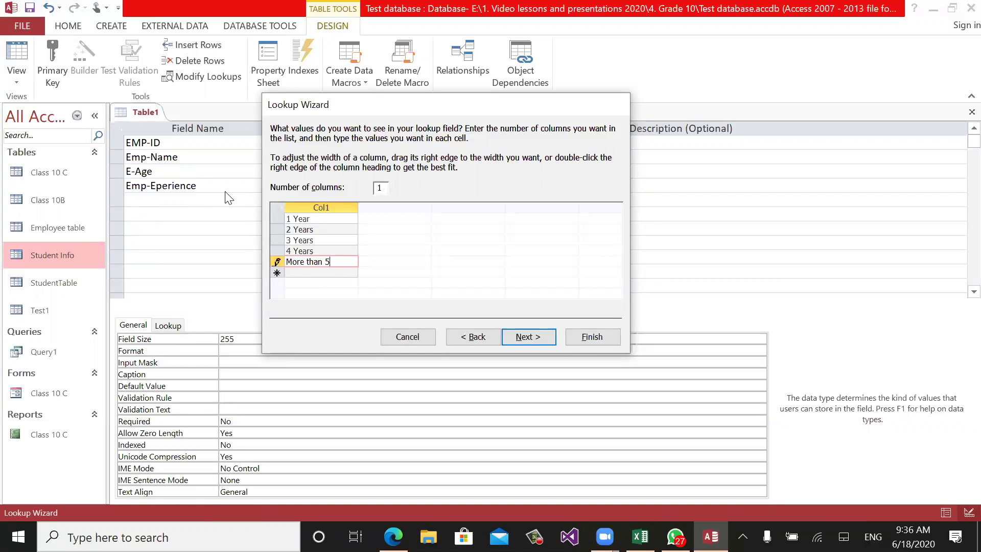
Finish the lookup field with the label Emp-Eperience, switching Limit To List on and back off.
click(529, 337)
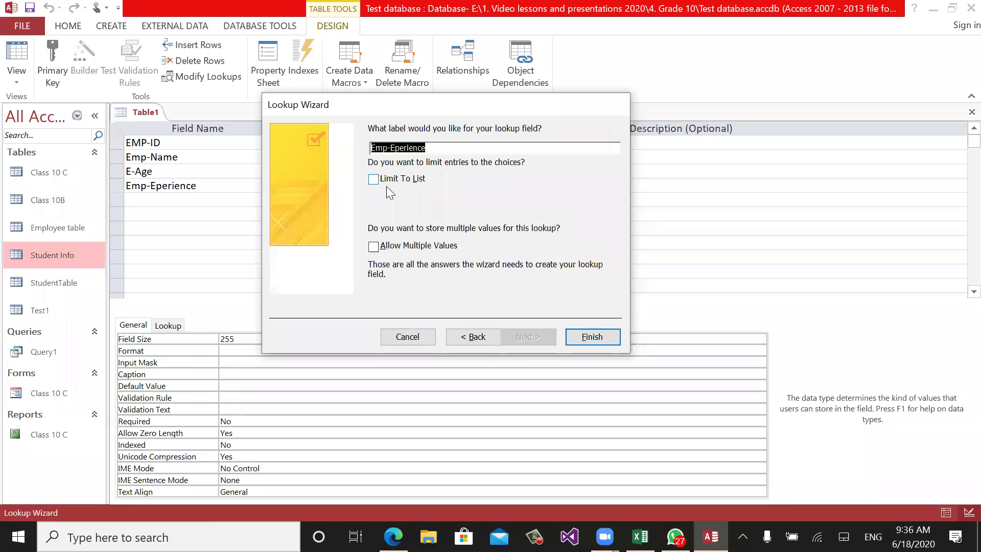
click(414, 182)
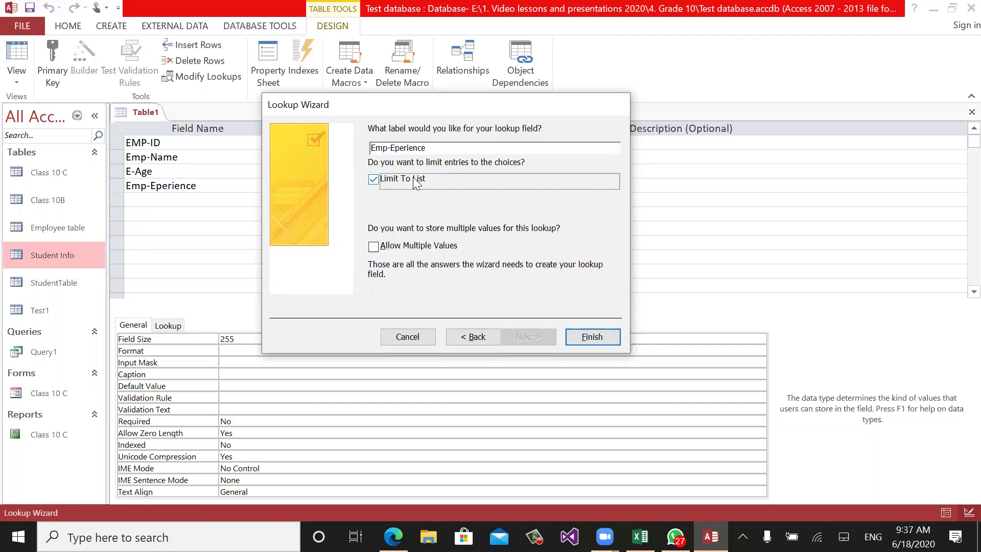
click(377, 181)
click(581, 338)
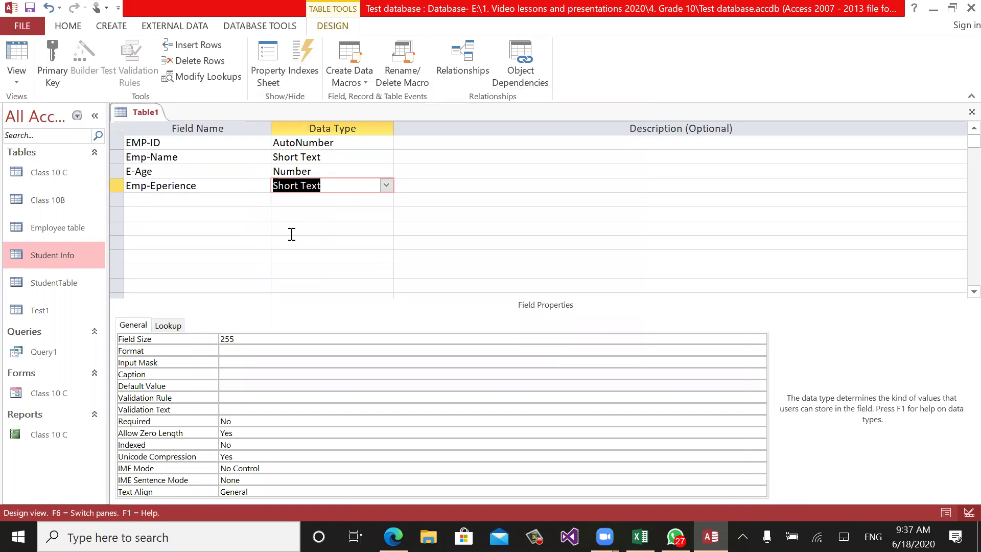
Save the table as Look up Value without creating a primary key and show it in Datasheet view.
click(289, 231)
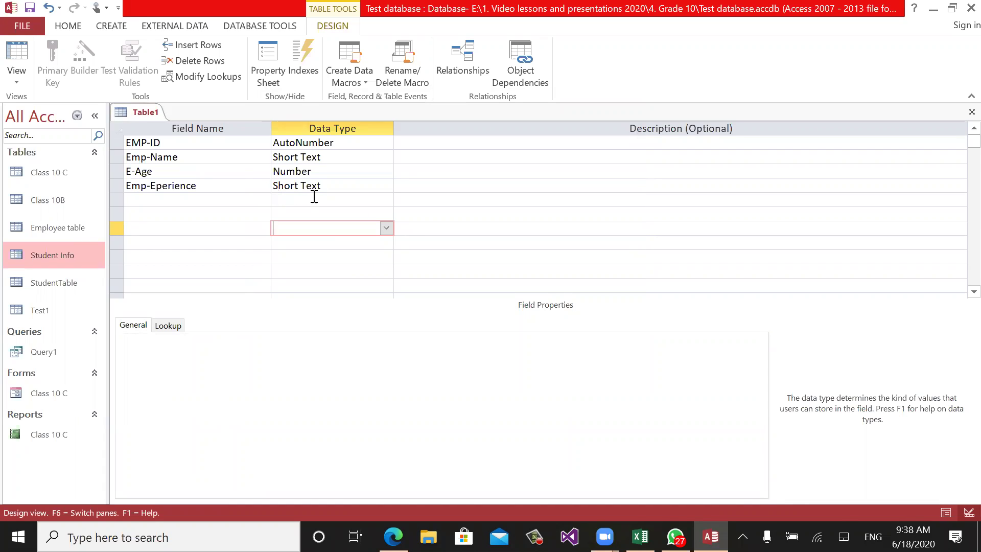
click(17, 82)
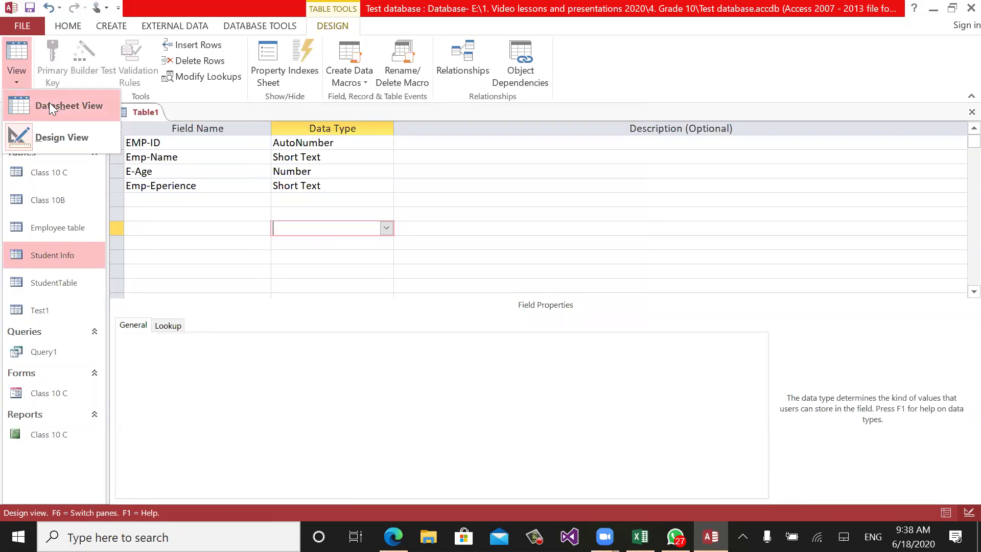
click(76, 116)
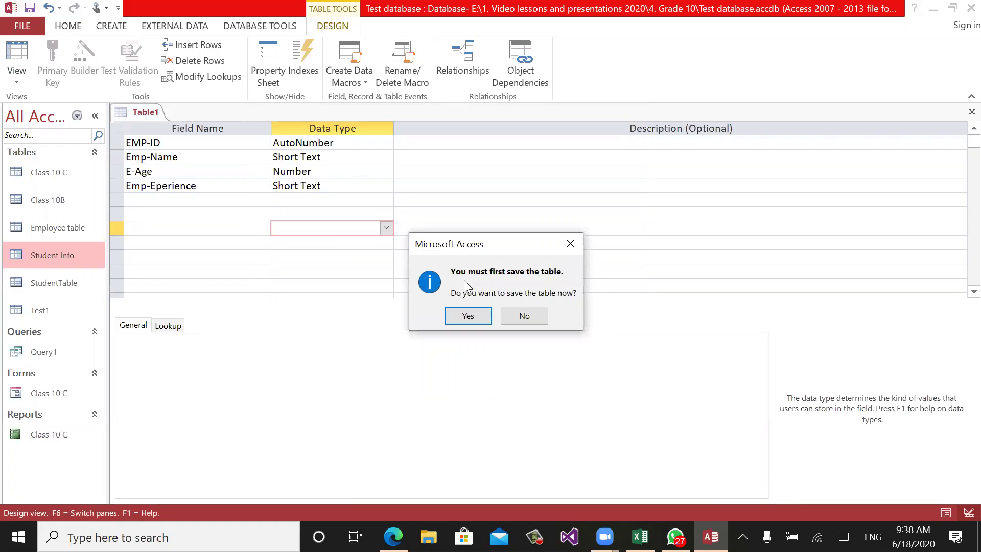
click(468, 316)
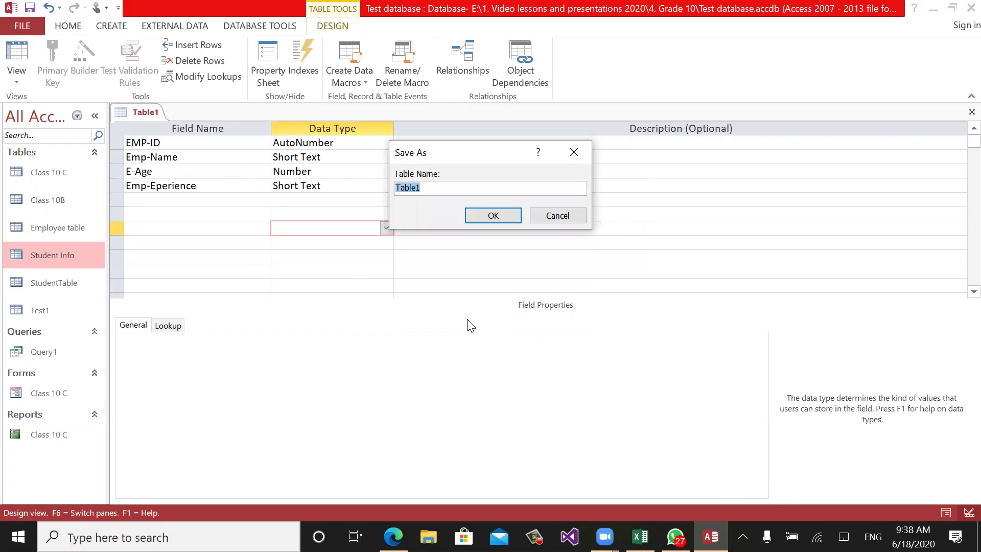
text(Look up Value)
key(Return)
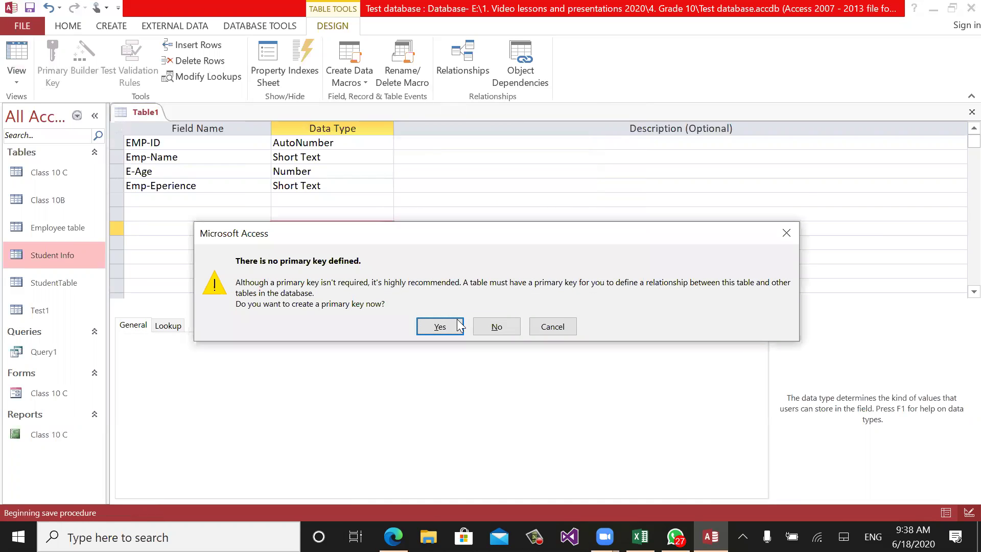
click(486, 326)
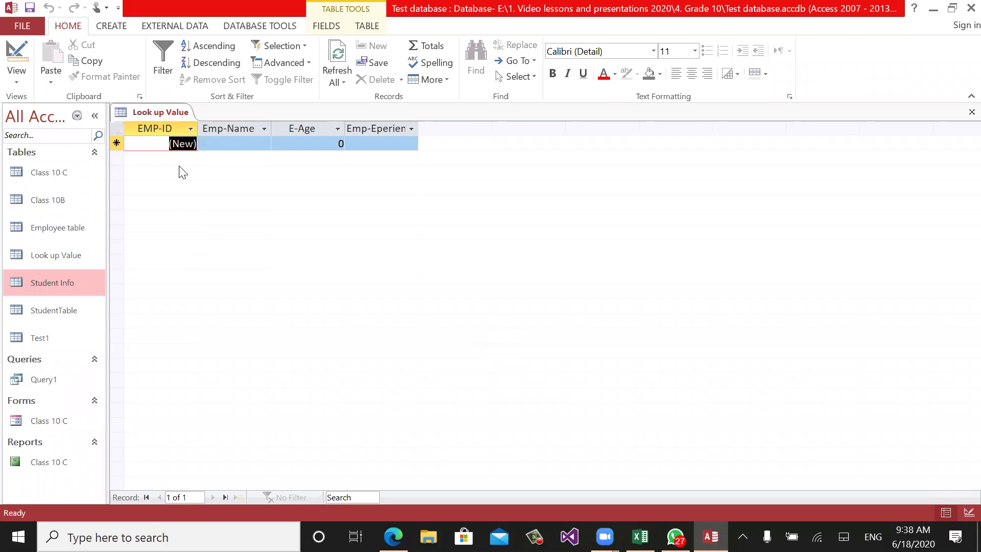
Fill in the first record with the employee's name, age 30 and the list value 2 Years as experience.
click(207, 144)
text(b)
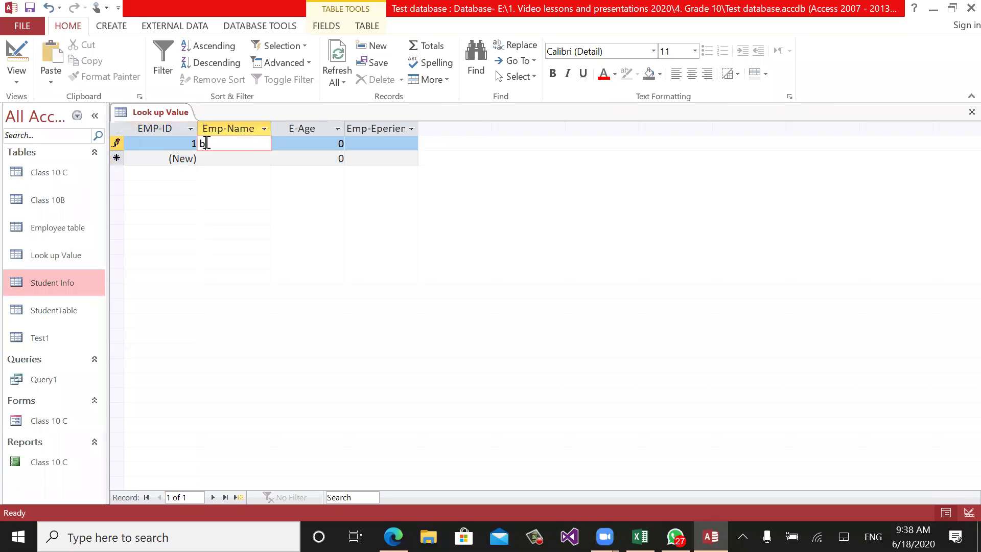
text(ahram)
key(Tab)
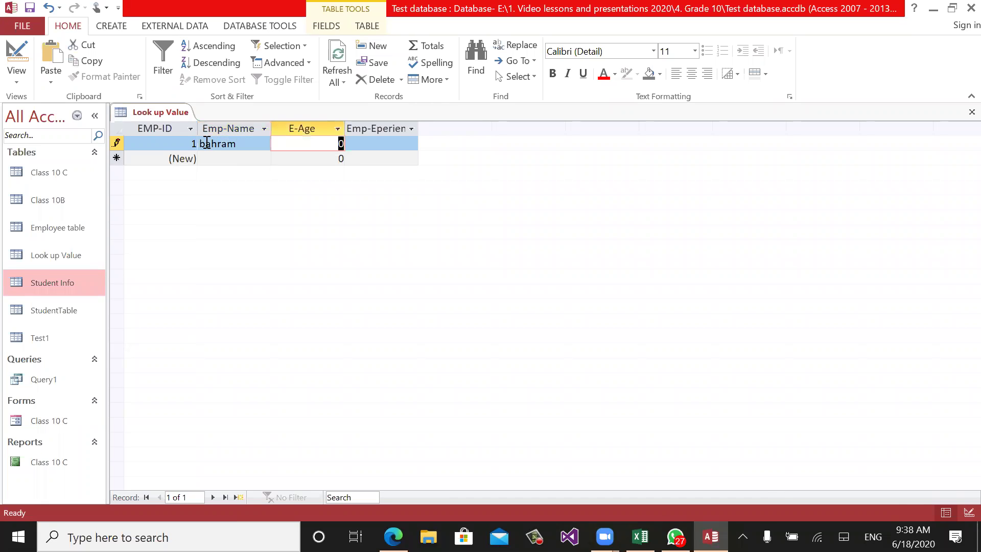
text(30)
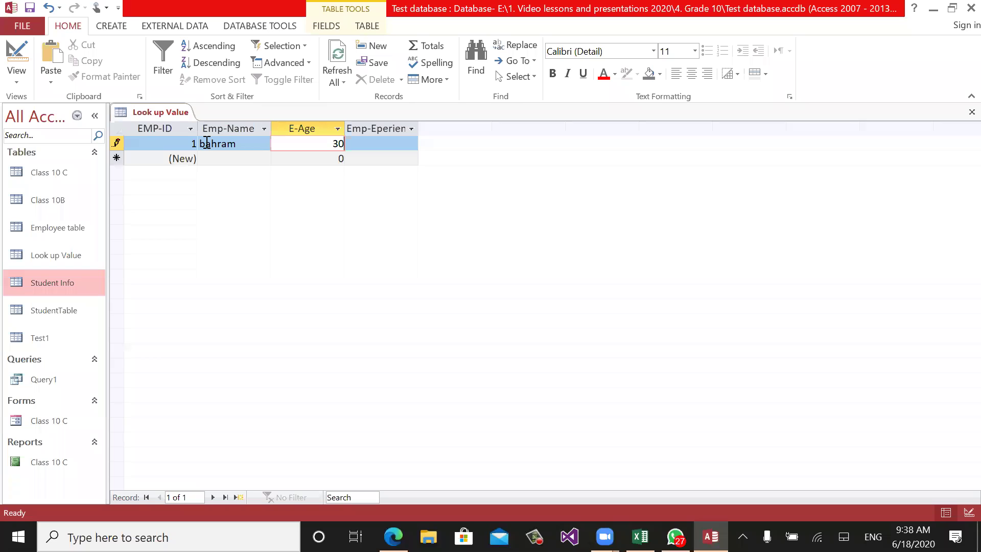
key(Tab)
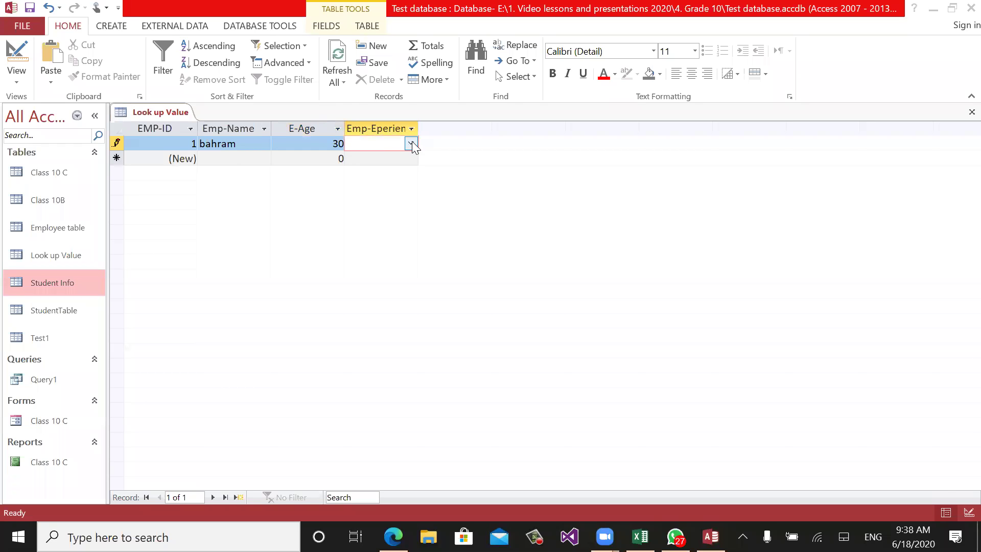
click(412, 143)
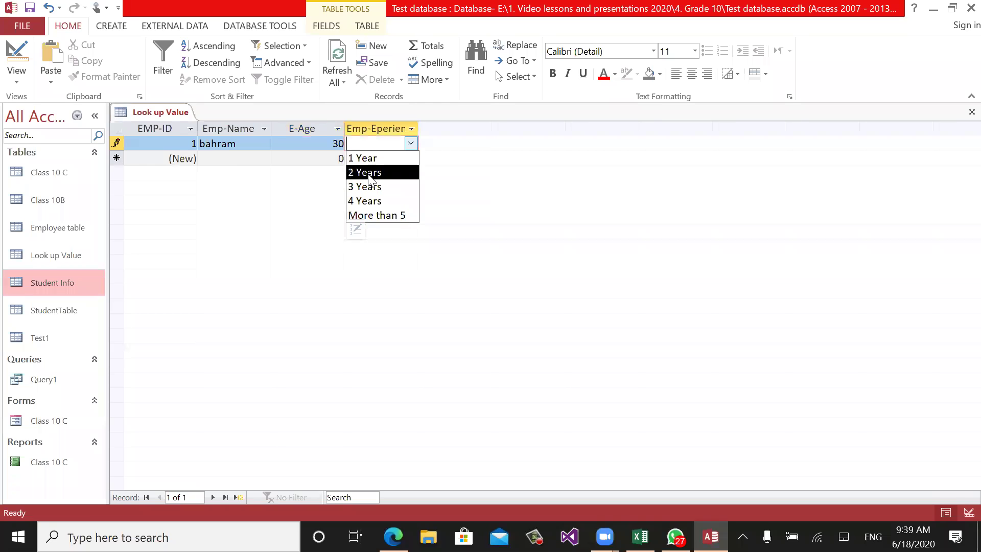
click(369, 174)
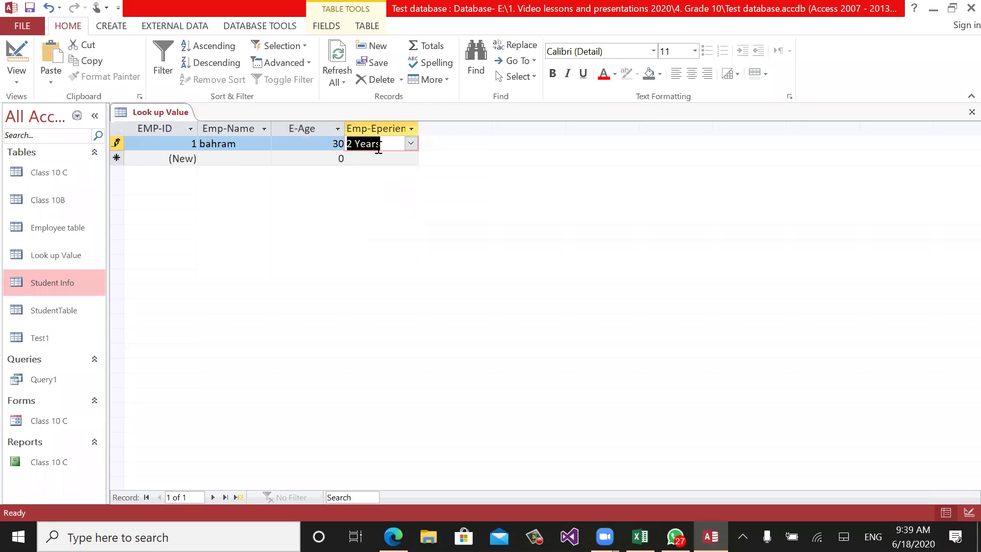
Add a second record with the employee's name, age 23 and the list value 1 Year as experience.
click(248, 158)
text(Baheer)
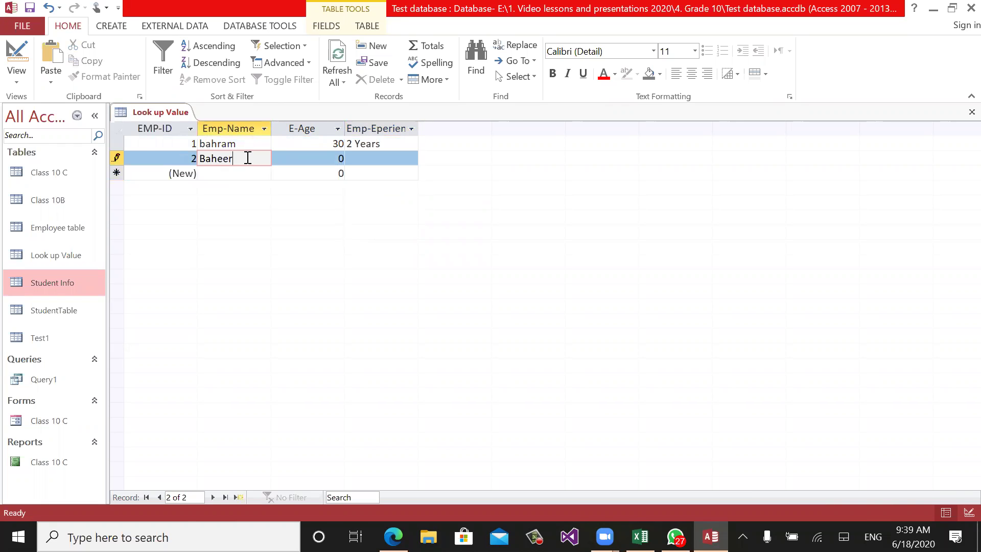
key(Tab)
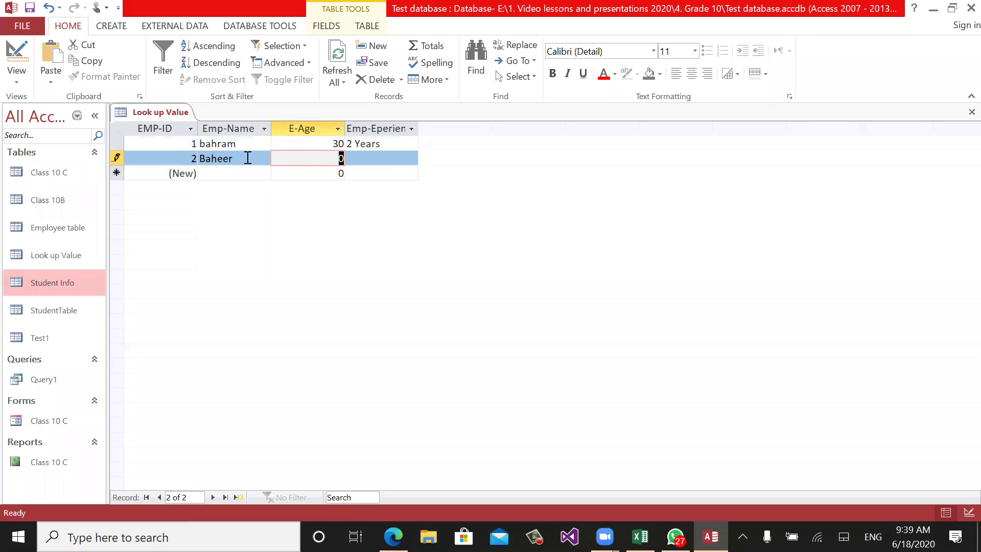
text(23)
key(Tab)
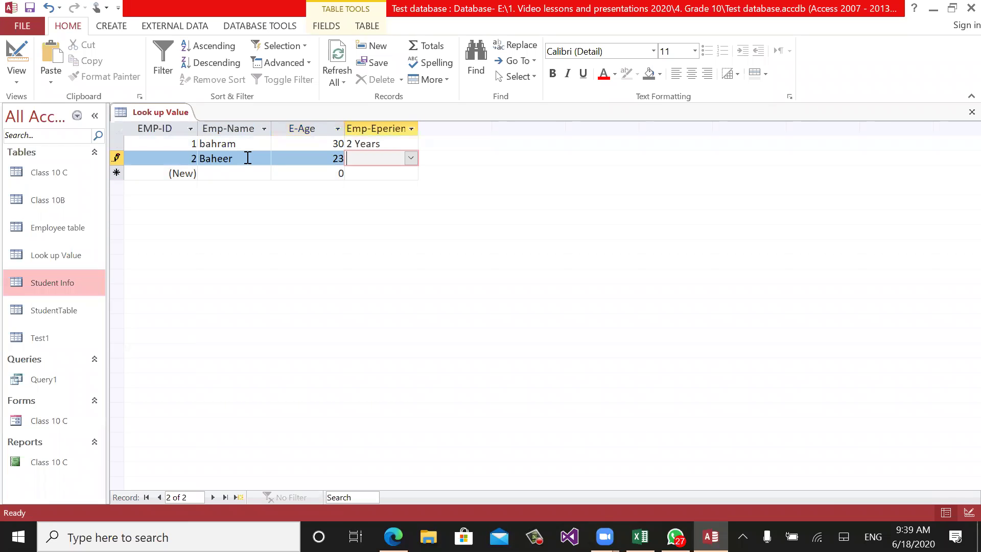
click(411, 159)
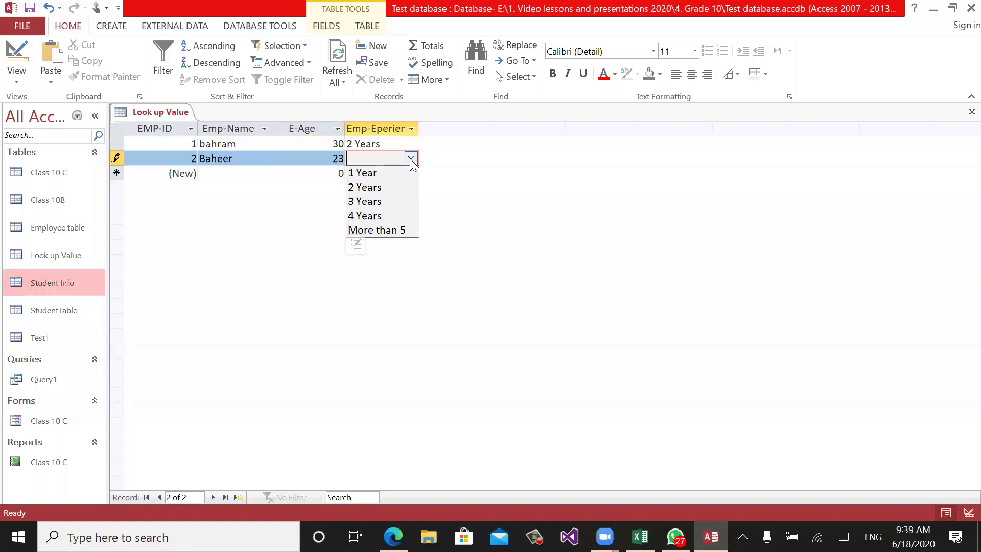
click(391, 174)
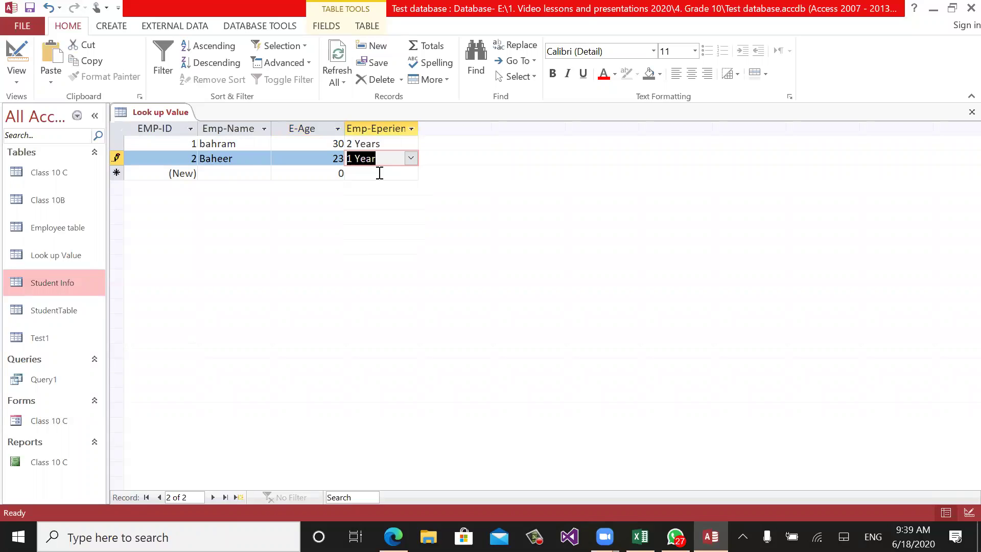
Add a third record with the employee's name, age 40 and the list value More than 5 as experience.
click(219, 174)
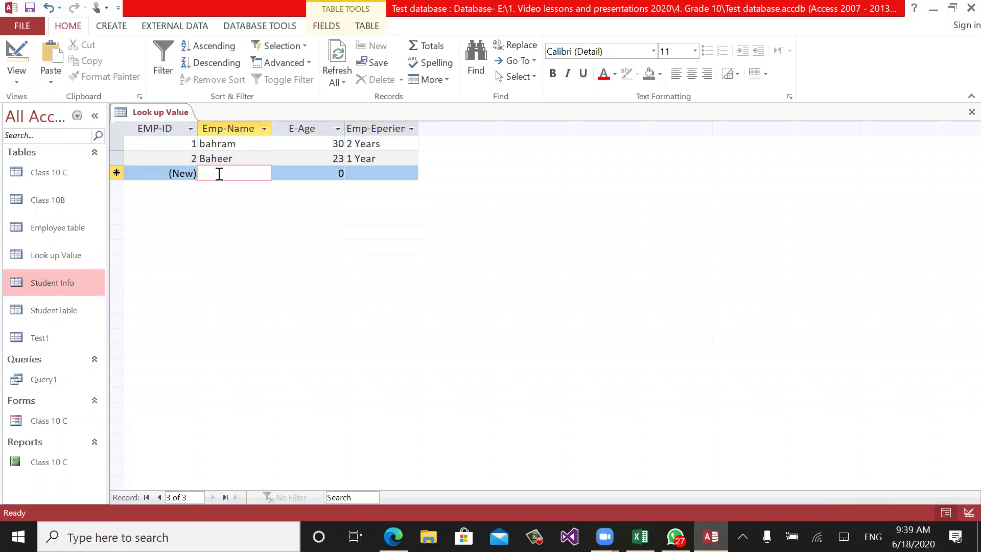
text(Jawad)
key(Tab)
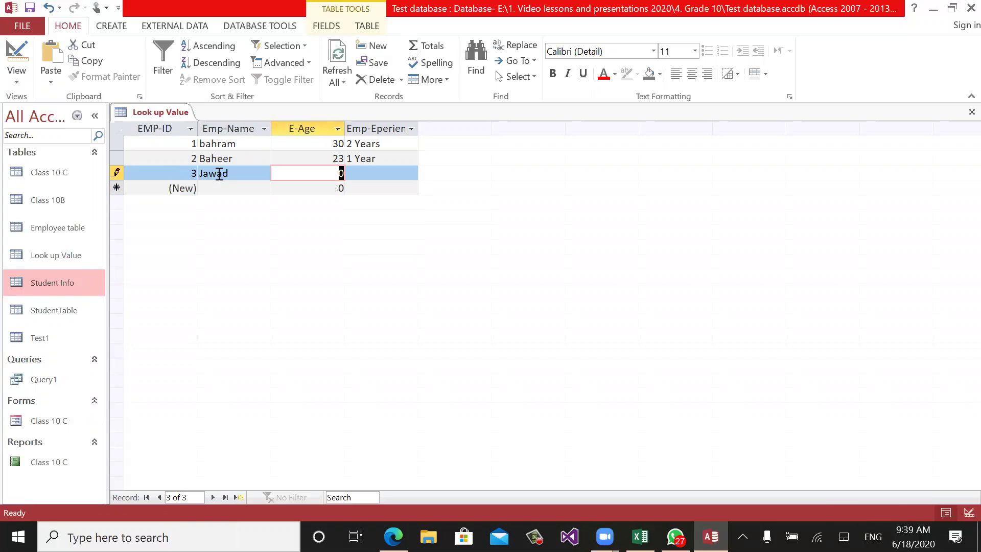
text(40)
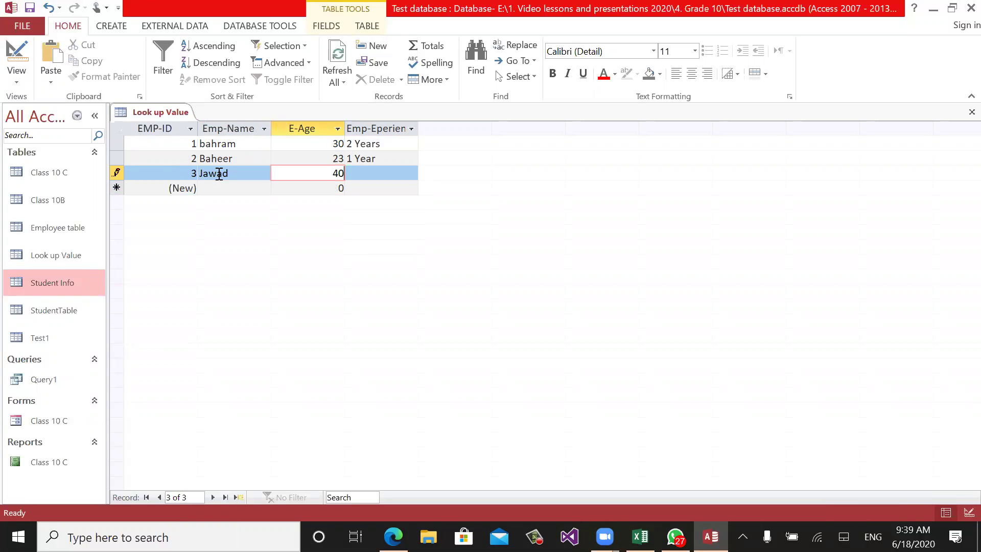
key(Tab)
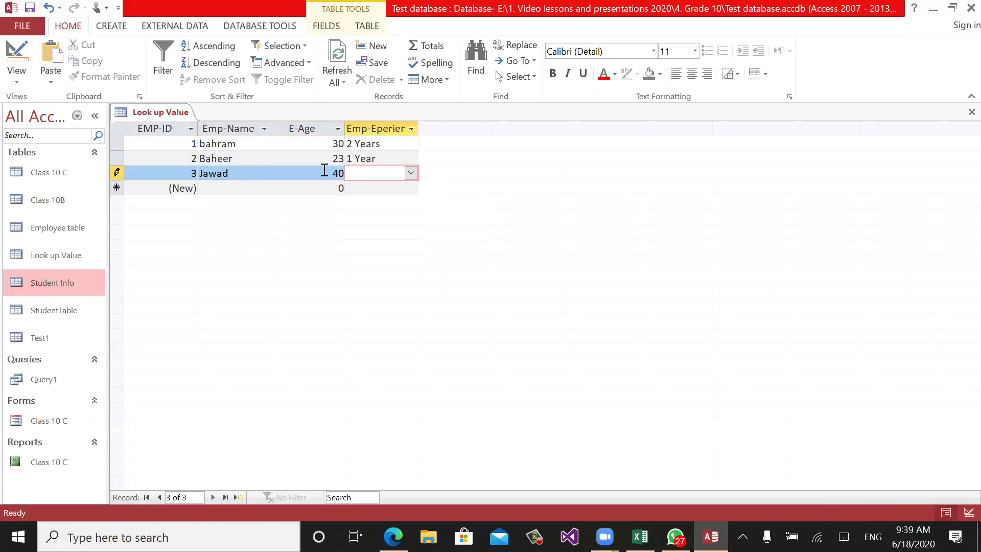
click(413, 171)
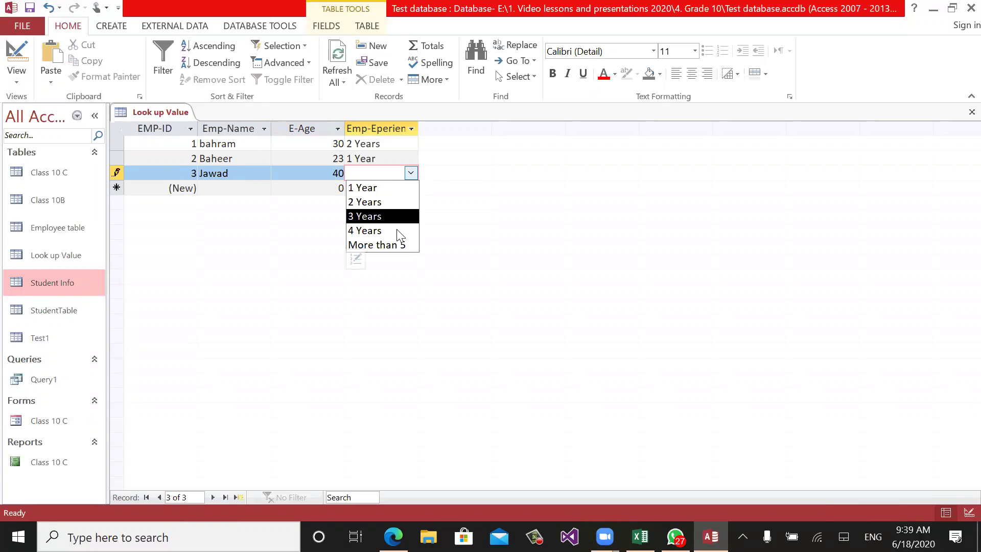
click(390, 245)
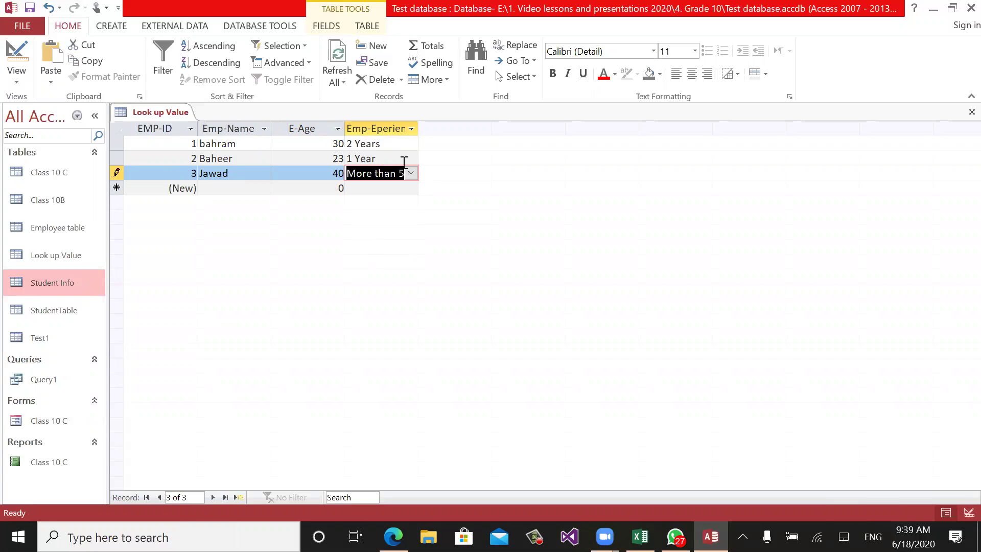
Add a fourth record with the employee's name, age 28 and the custom experience value 7 years, which is not in the list.
click(222, 188)
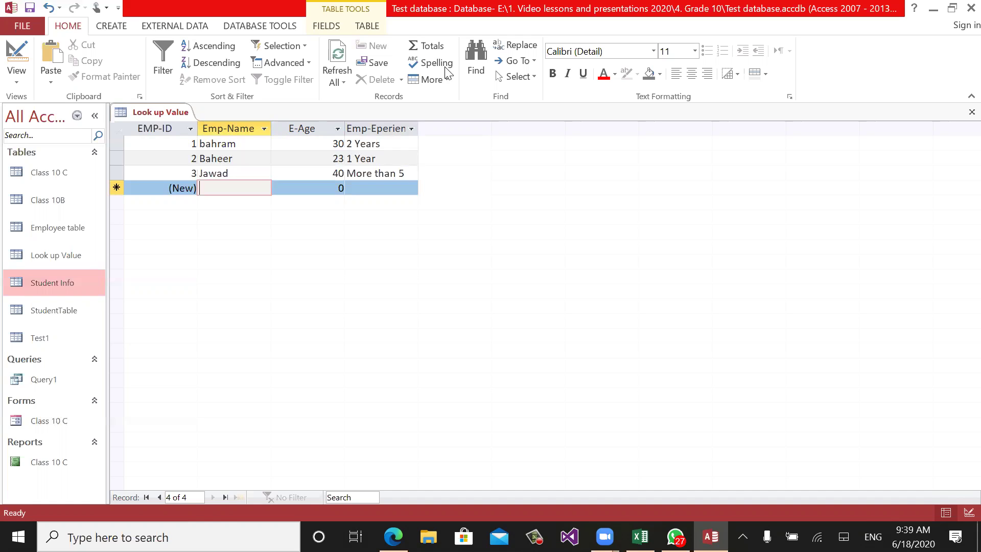
click(223, 187)
text(Ah)
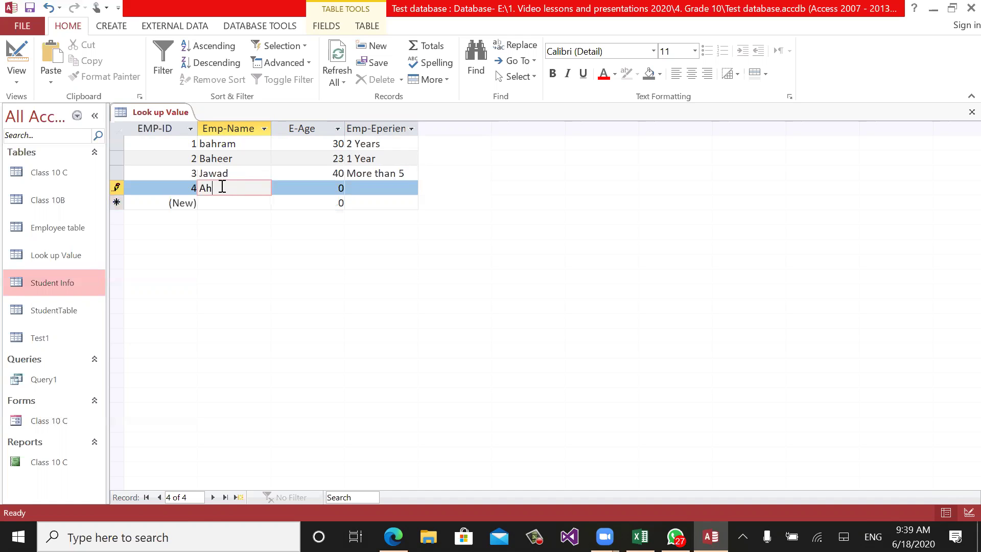
text(mad Saied)
key(Tab)
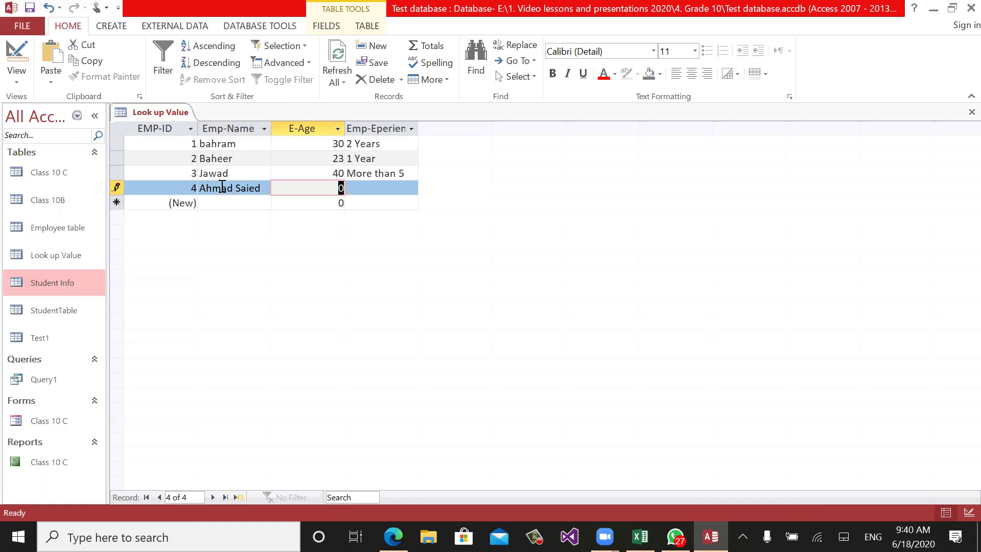
text(28)
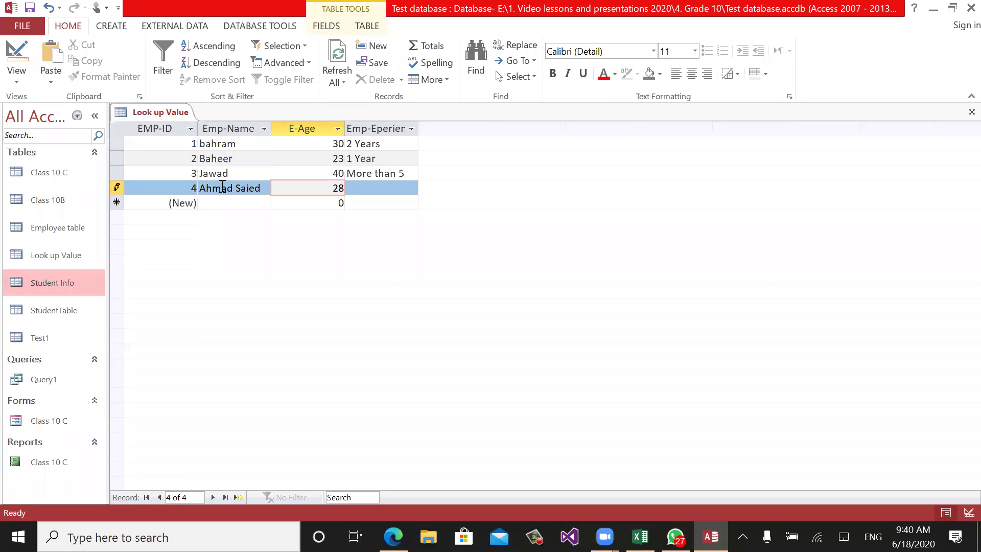
key(Tab)
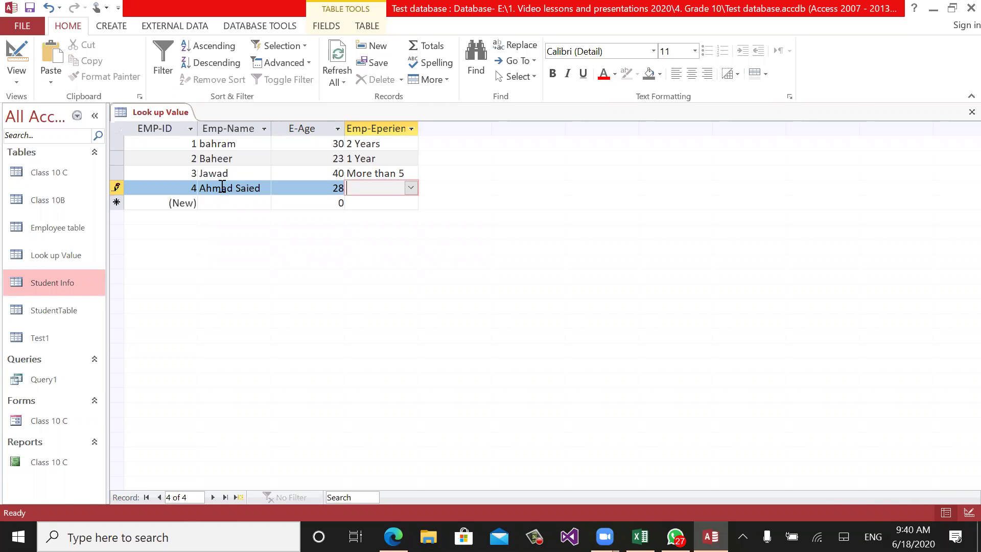
text(7 years)
key(Tab)
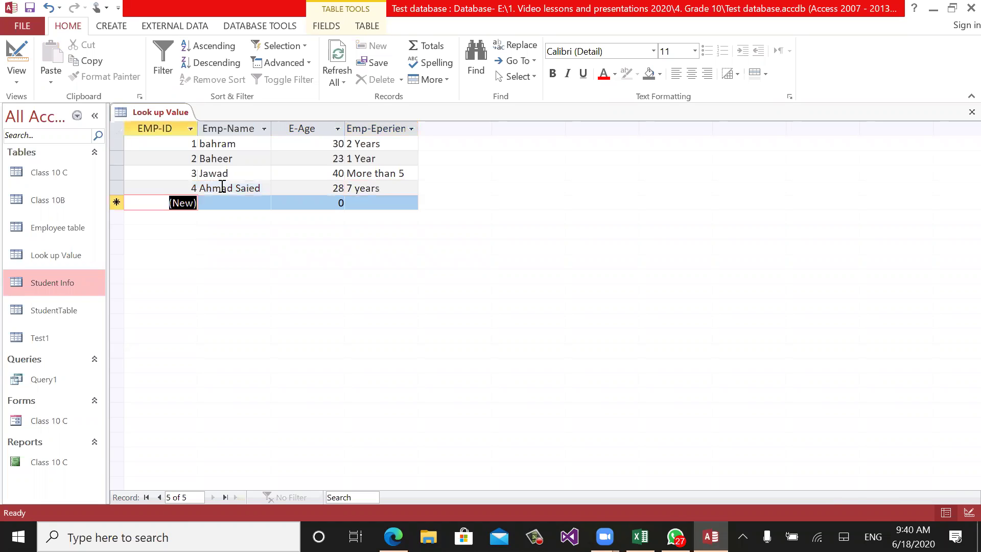
Compare the custom experience entry with the choices offered for a new record, and return the table to Design view.
drag(387, 187, 346, 188)
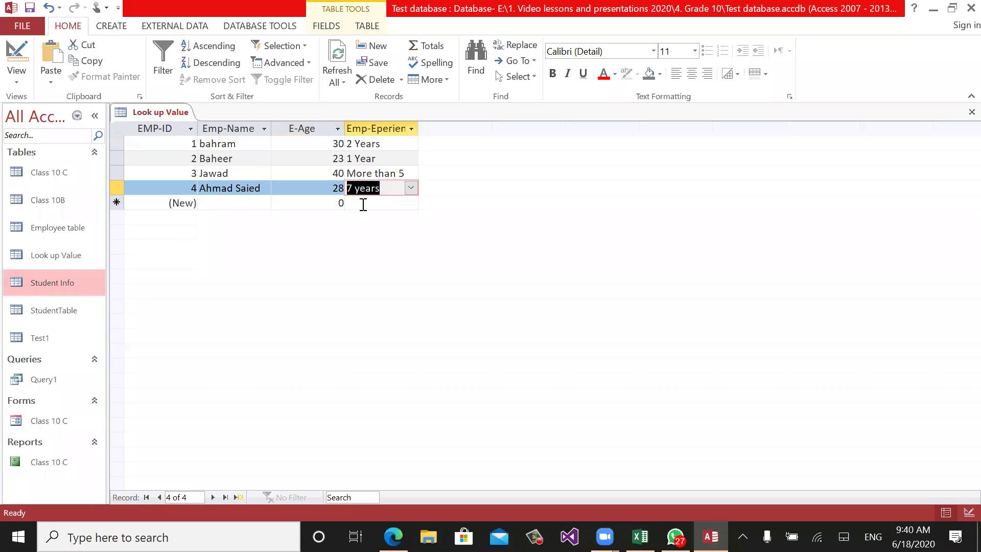
click(363, 203)
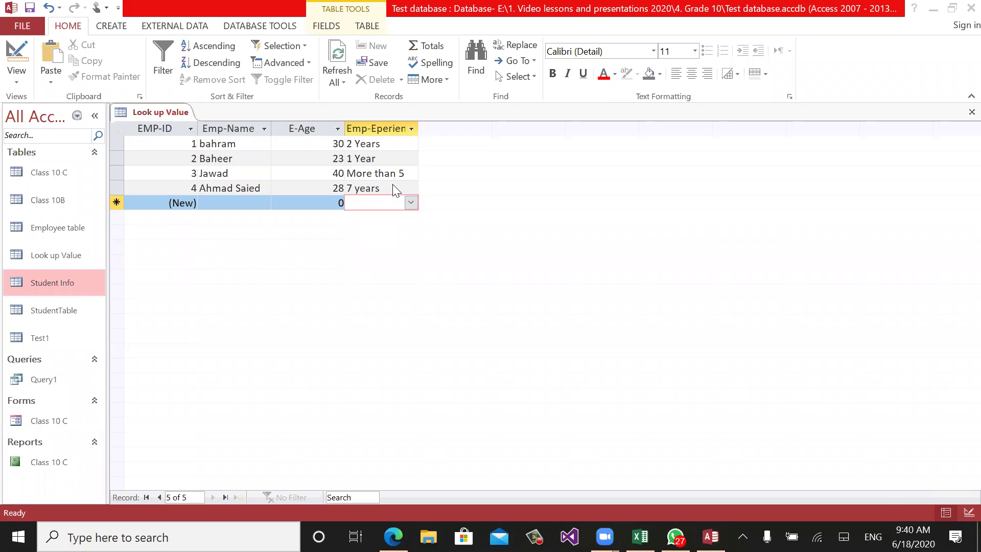
click(411, 203)
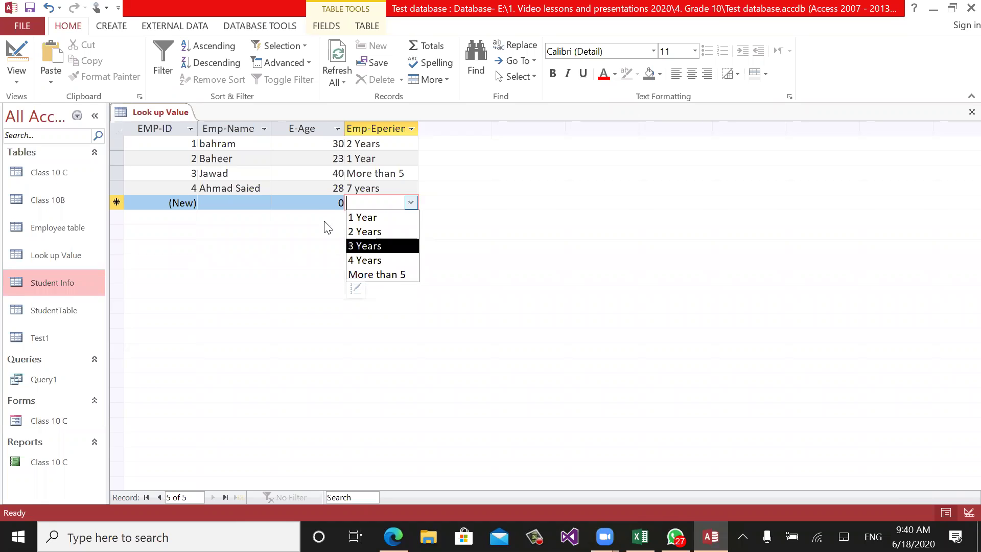
click(303, 202)
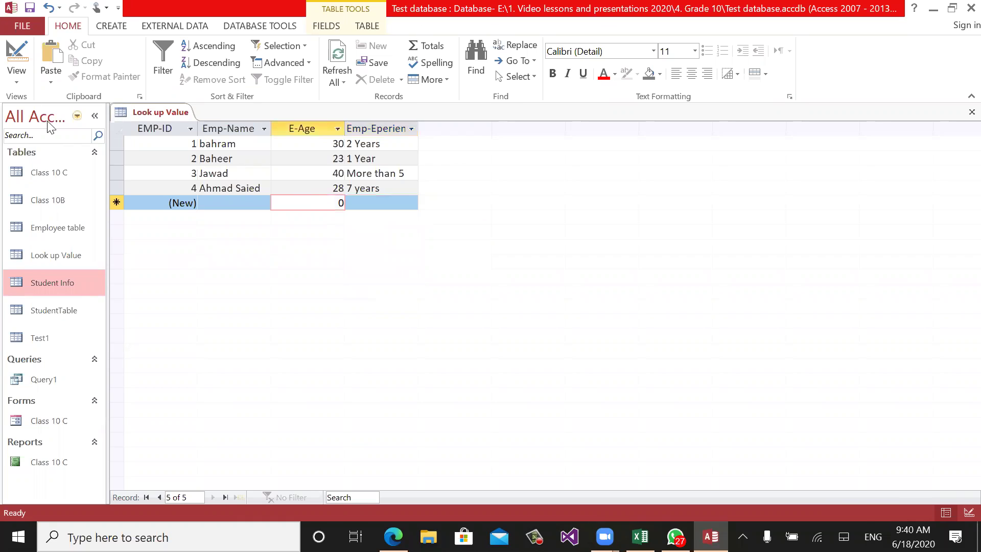
click(17, 82)
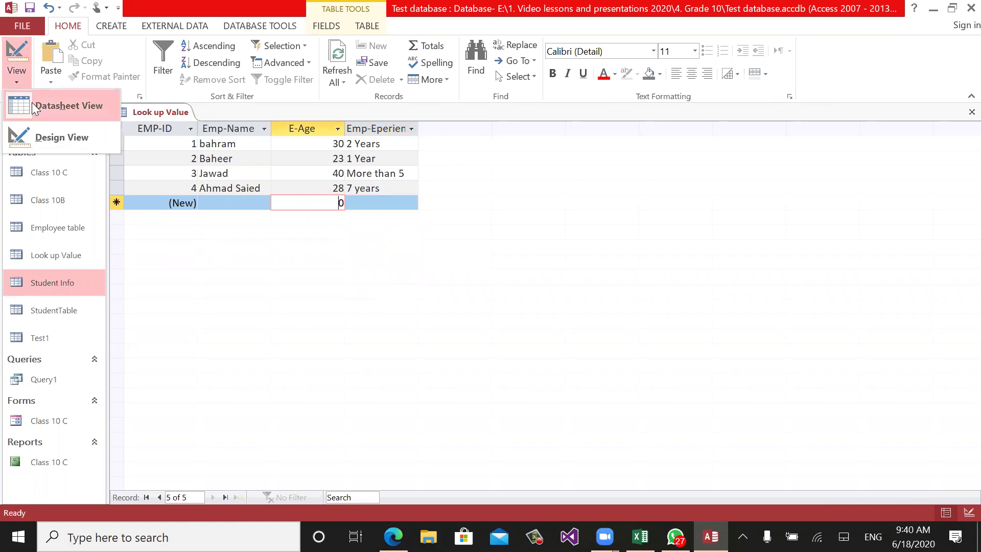
click(79, 134)
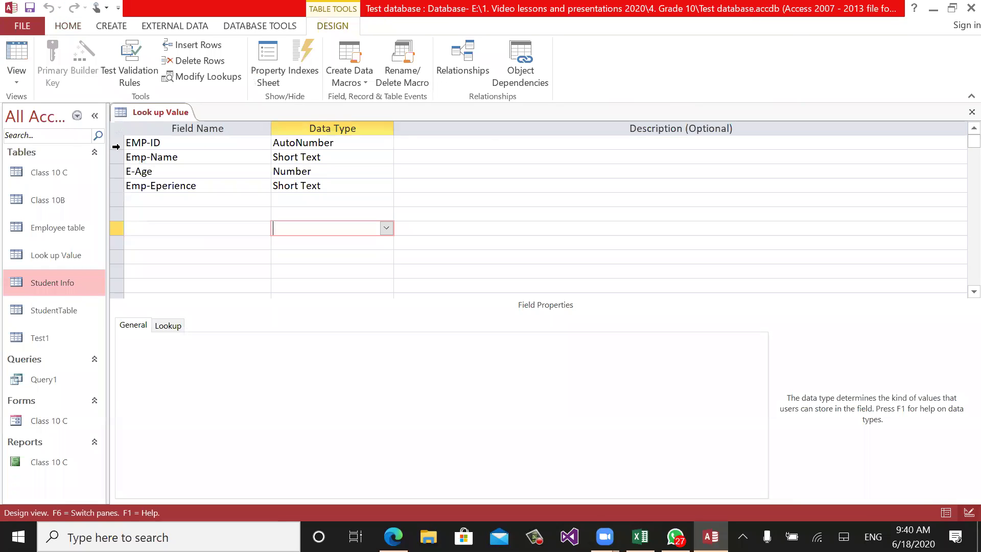
Add a field named Transport and start the Lookup Wizard for it with the option to type in the values.
click(145, 200)
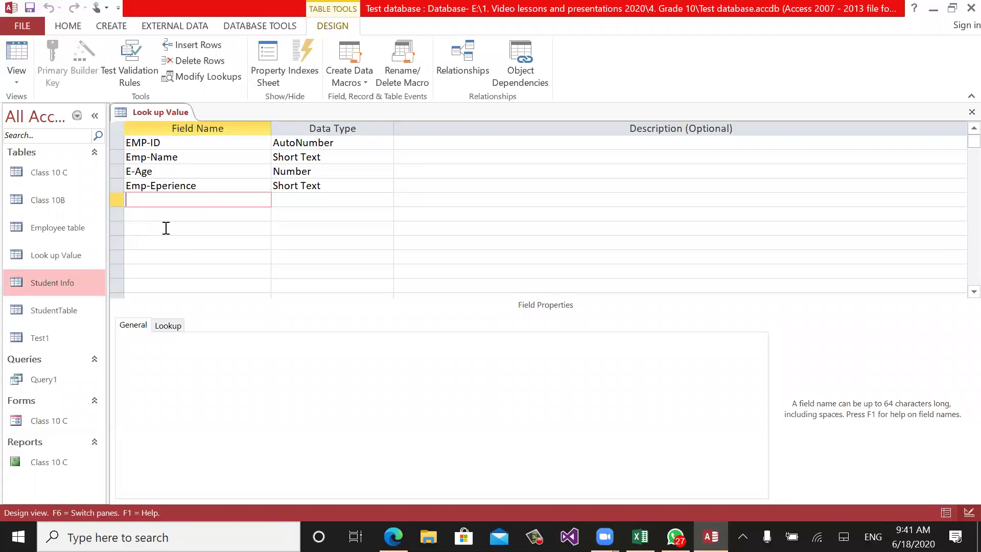
text(Transport)
key(Tab)
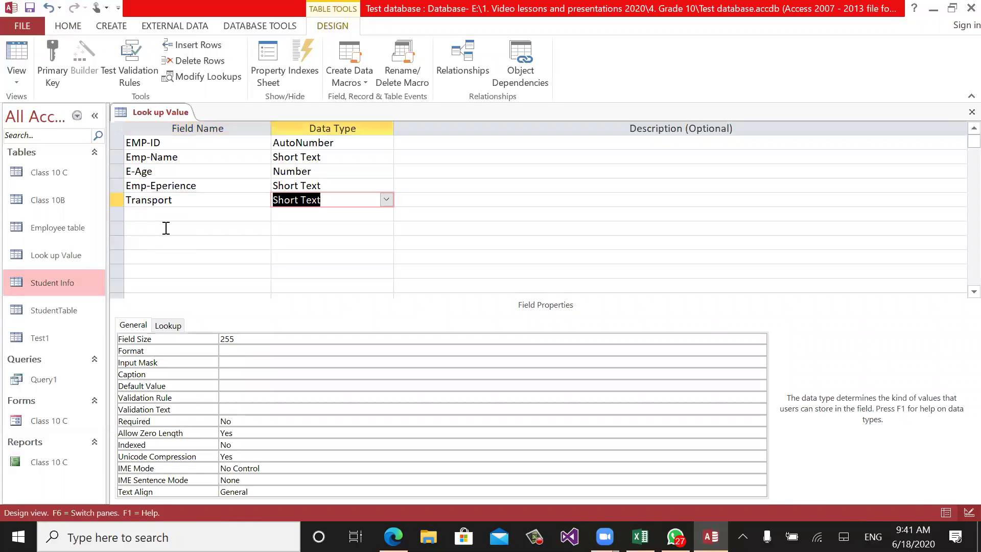
text(lookup)
key(Return)
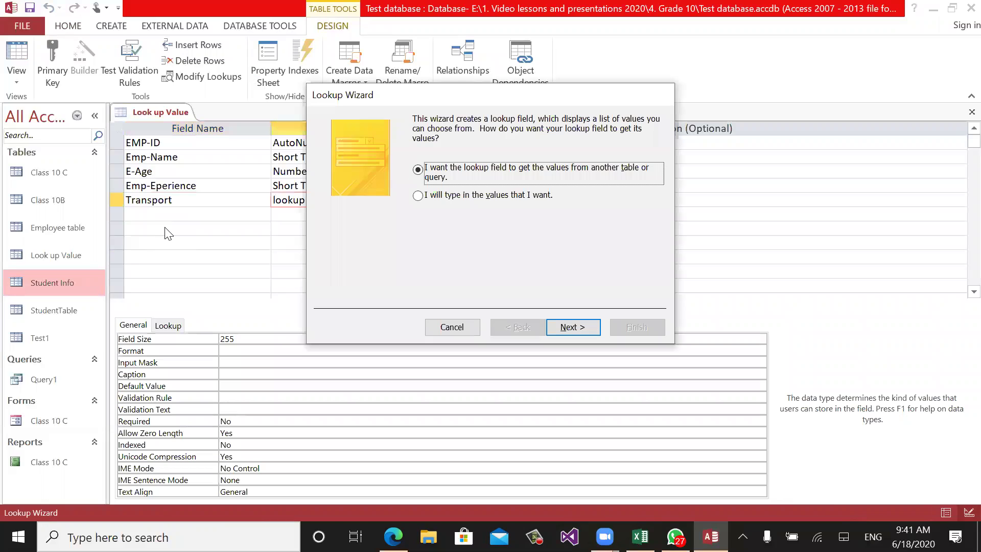
click(428, 198)
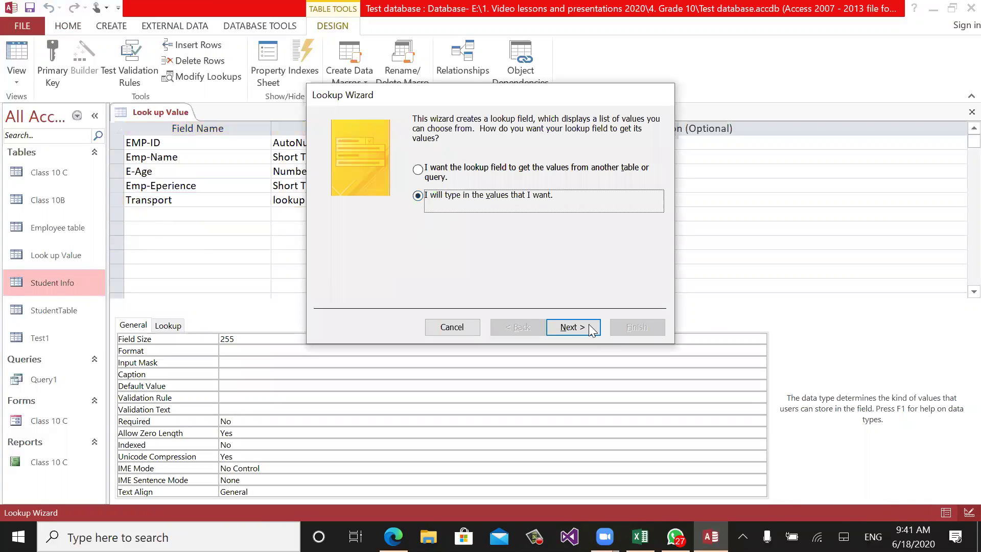
click(573, 328)
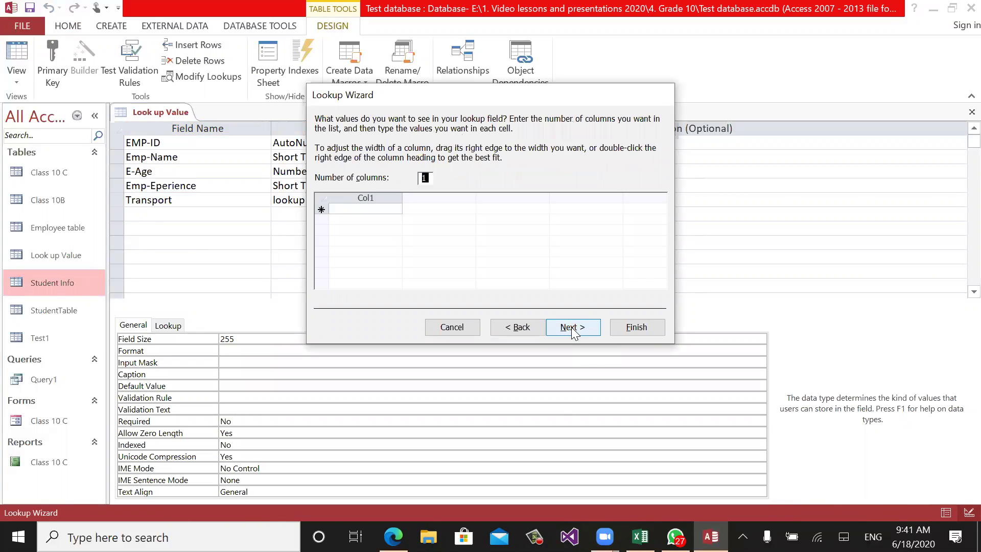
Enter Yes and No as the values of the Transport lookup list in a single column.
click(373, 209)
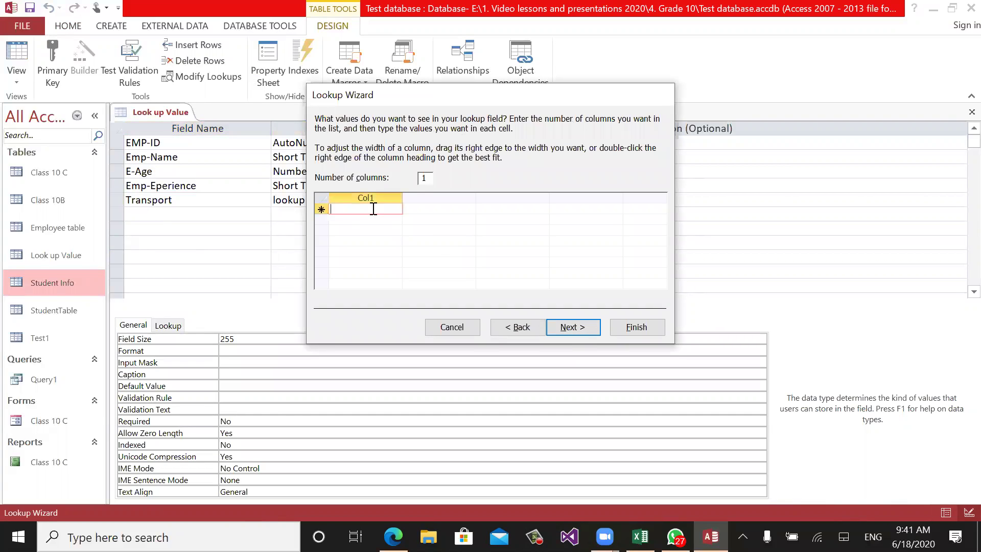
text(Yes)
key(Tab)
text(NO)
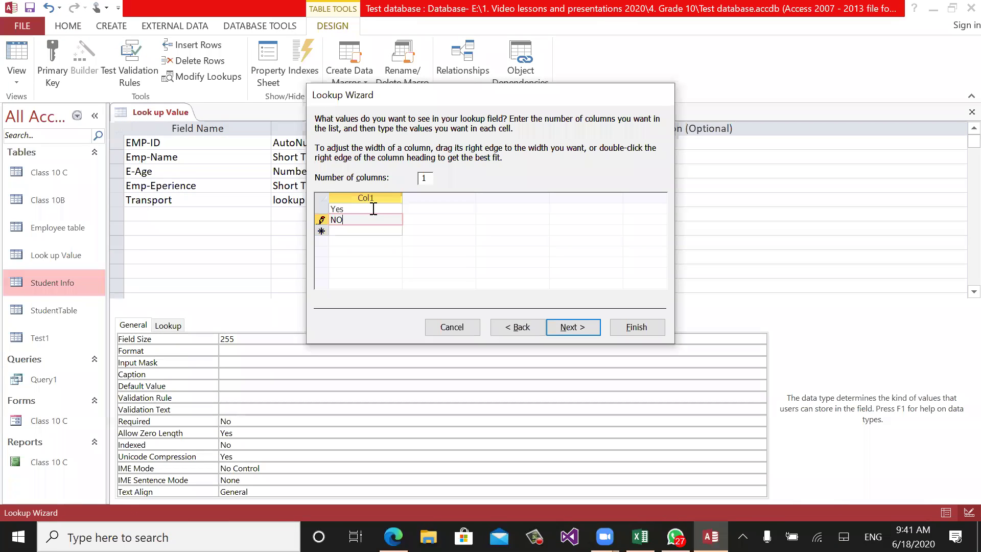
key(BackSpace)
text(o)
click(558, 325)
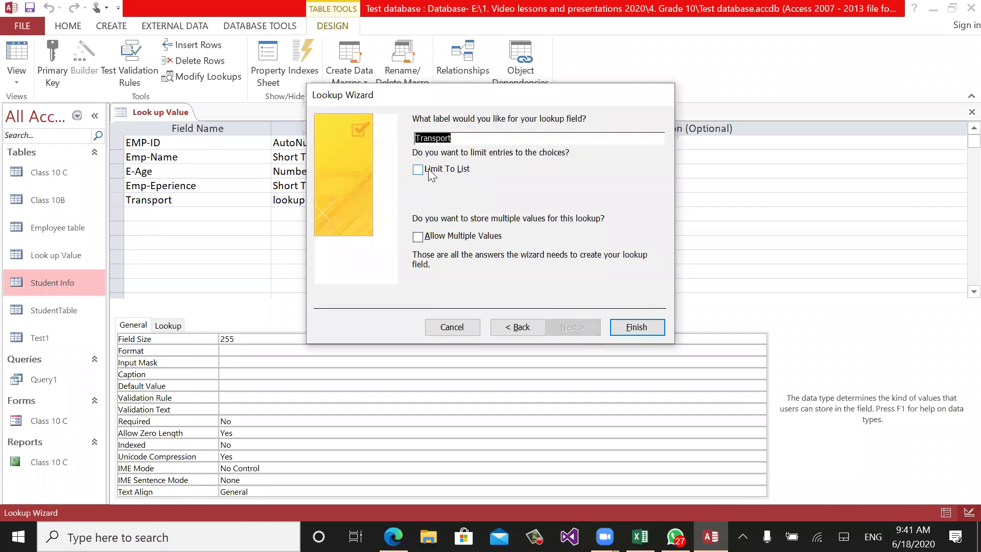
Limit the Transport lookup field's entries to the list and finish the wizard.
click(474, 169)
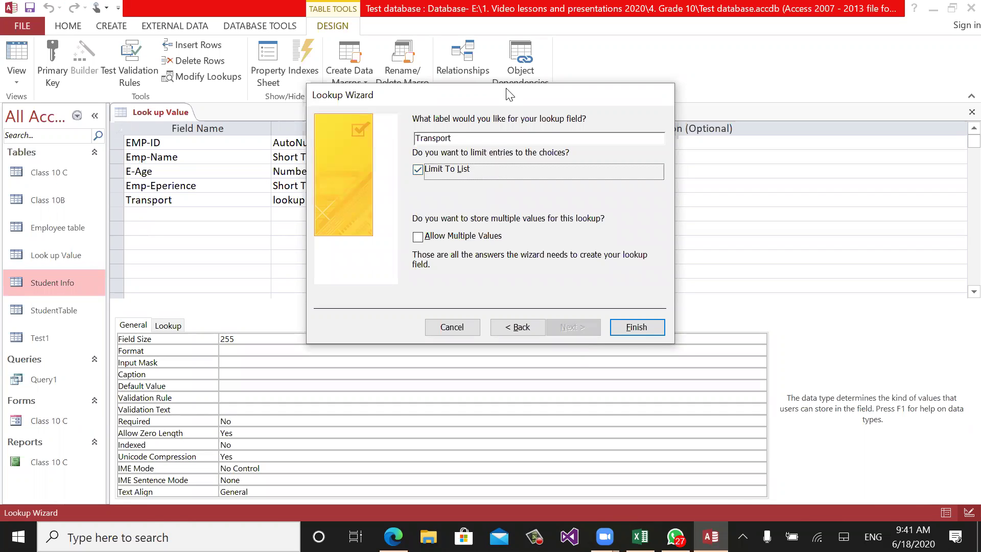
drag(509, 94, 414, 104)
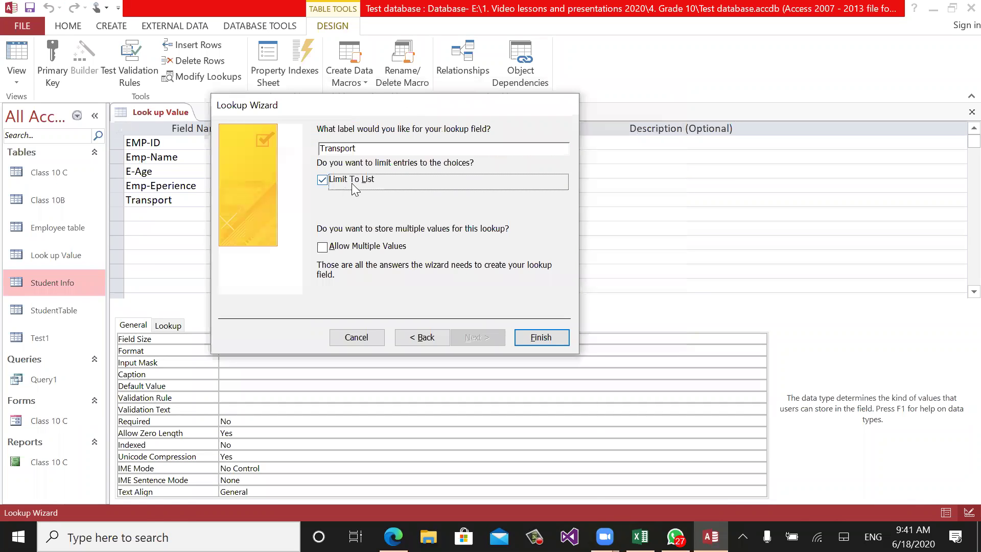
click(531, 337)
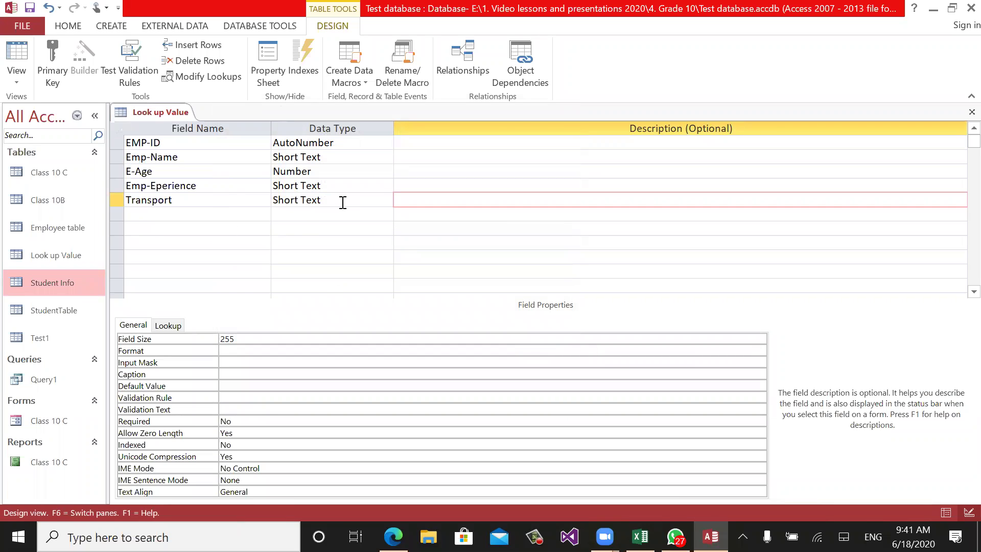
Save the table design and show the table in Datasheet view.
click(22, 76)
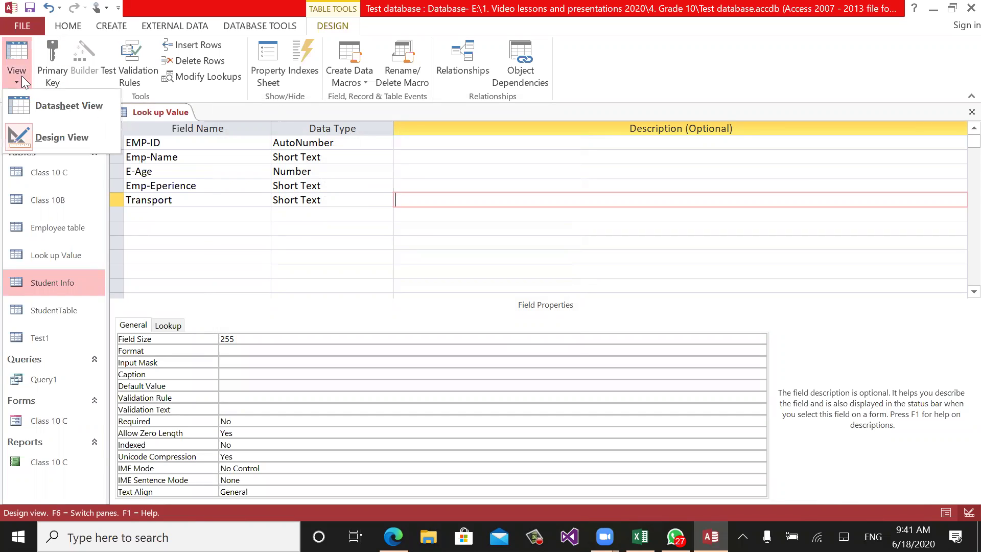
click(56, 110)
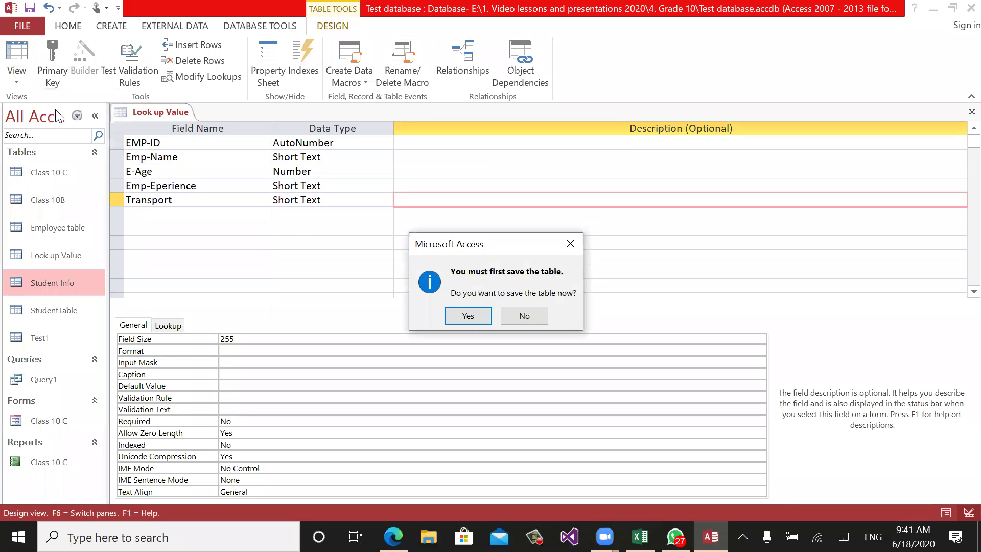
click(453, 315)
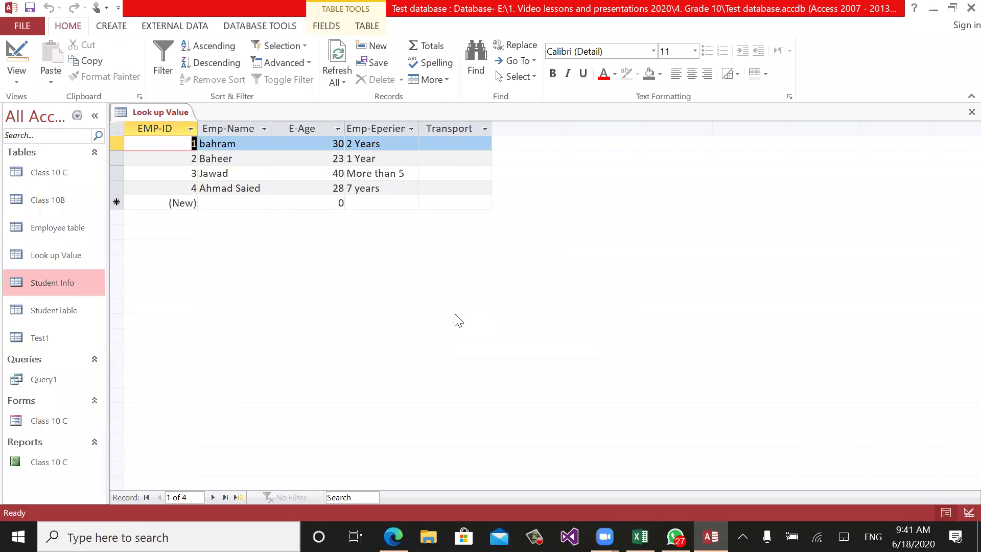
Set Transport to Yes for the first record and to No for the second record from the lookup list.
click(445, 143)
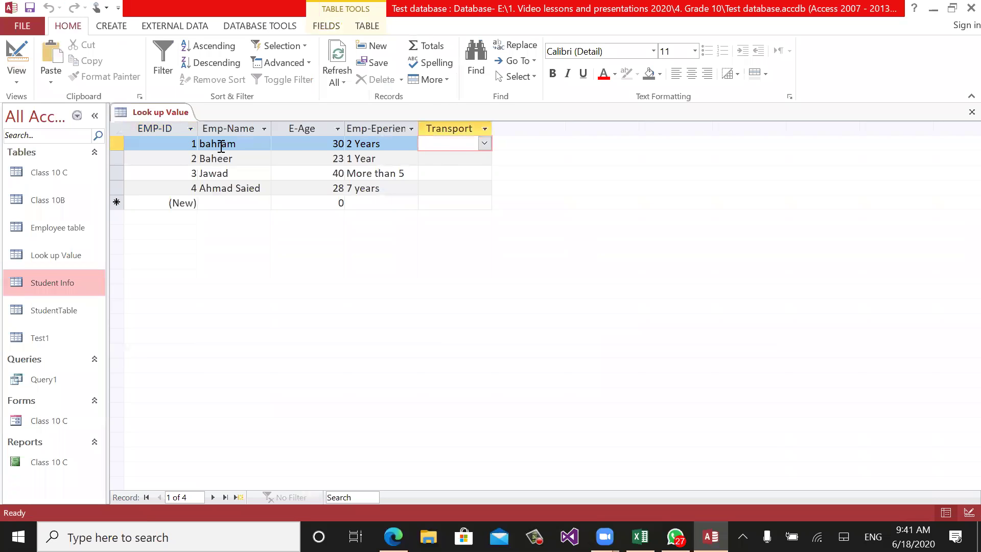
click(485, 143)
click(455, 158)
click(446, 158)
click(484, 157)
click(446, 188)
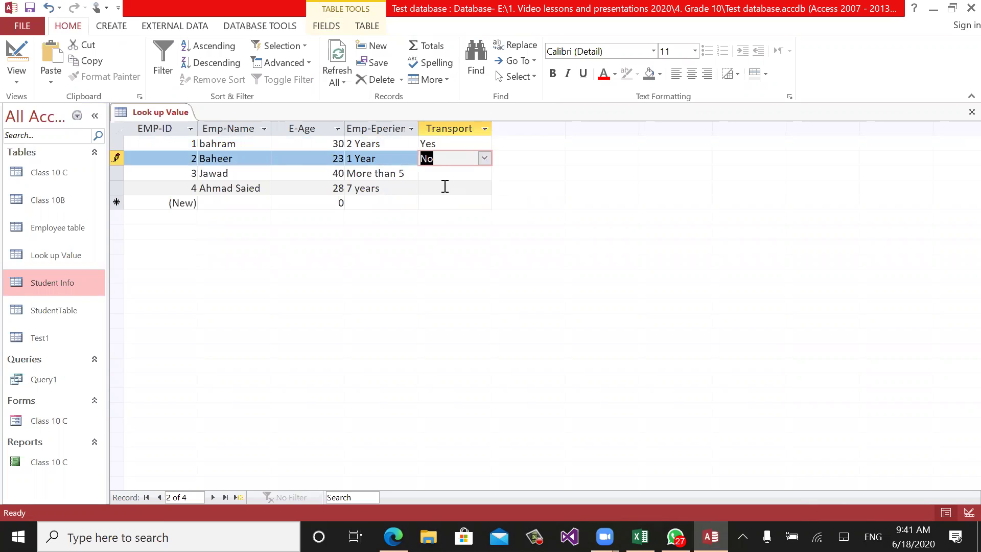
Try to enter Maybe as the third record's Transport and add it to the field's list items.
click(434, 174)
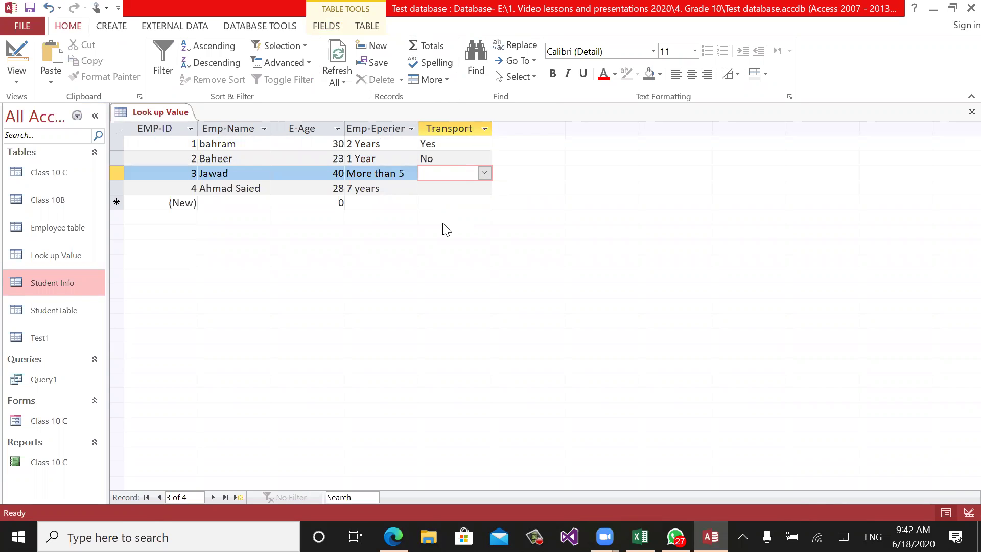
text(Maybe)
key(Return)
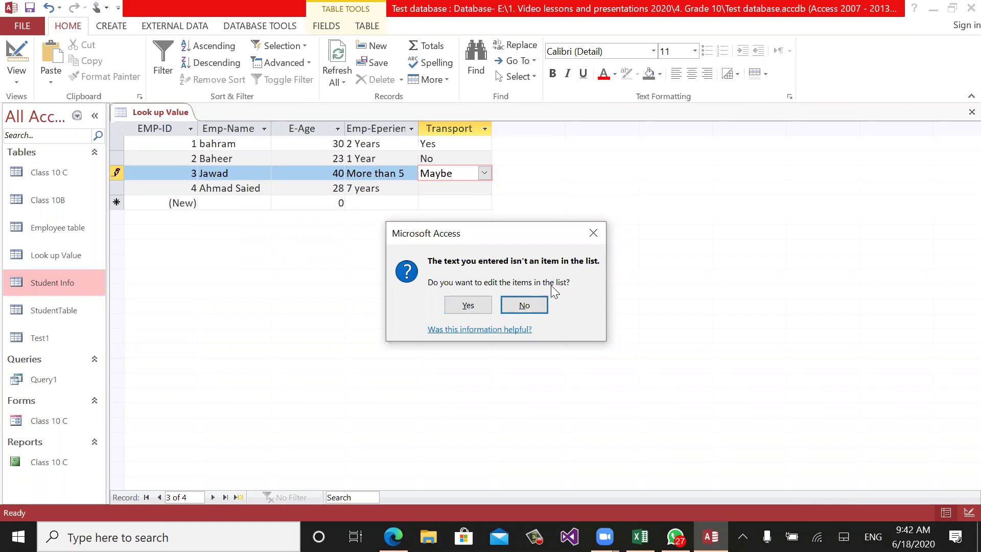
click(466, 307)
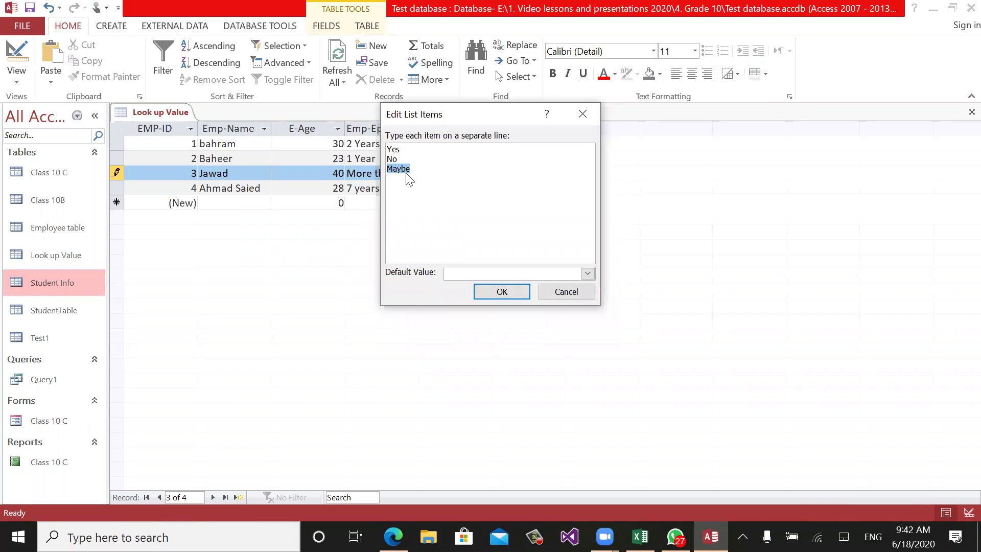
click(483, 295)
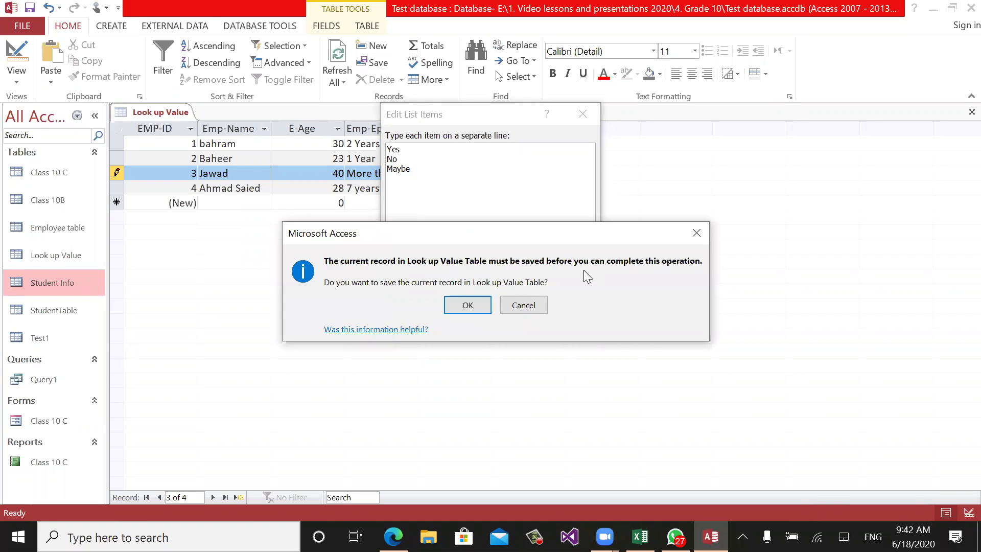
click(455, 304)
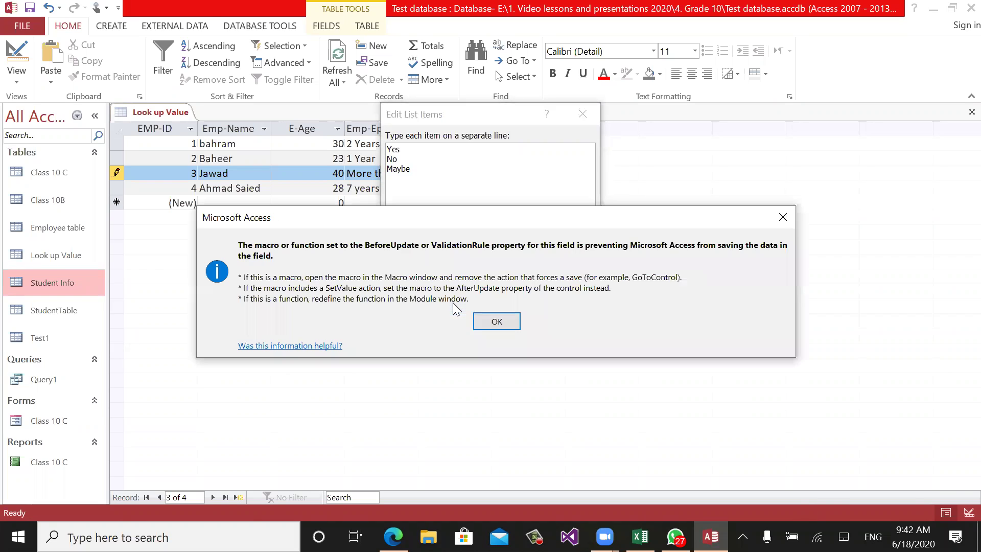
click(490, 324)
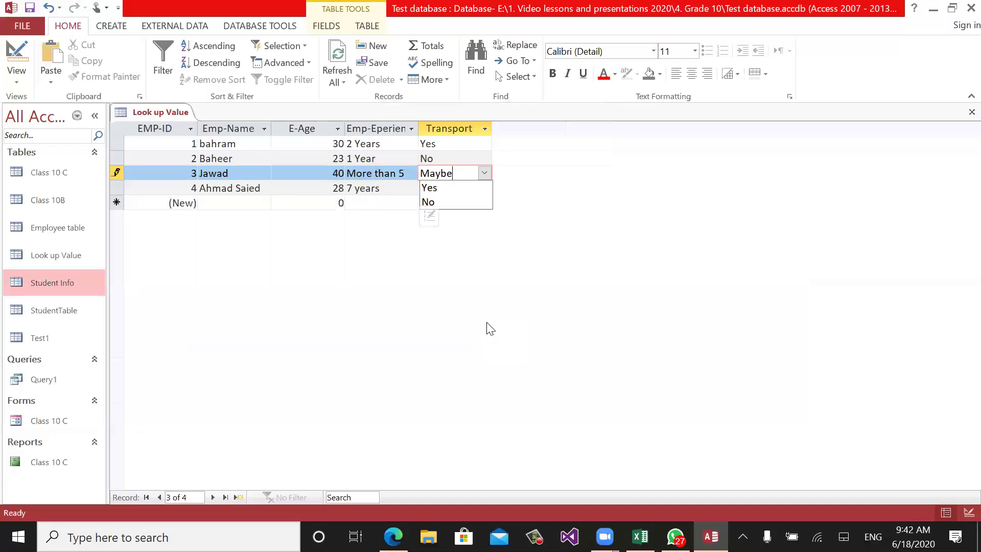
Cancel editing the Transport list items and set the third record's Transport to Yes instead of Maybe.
click(476, 155)
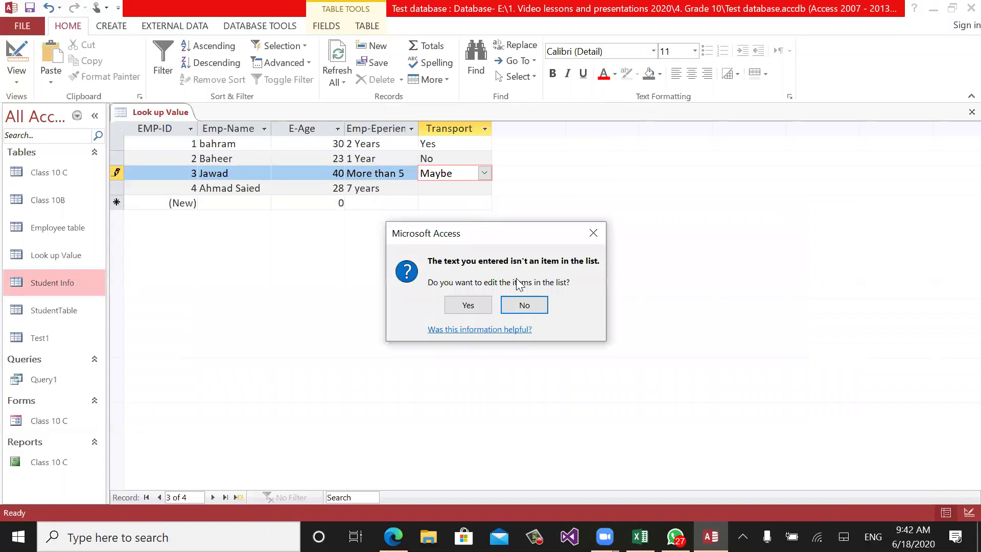
click(517, 303)
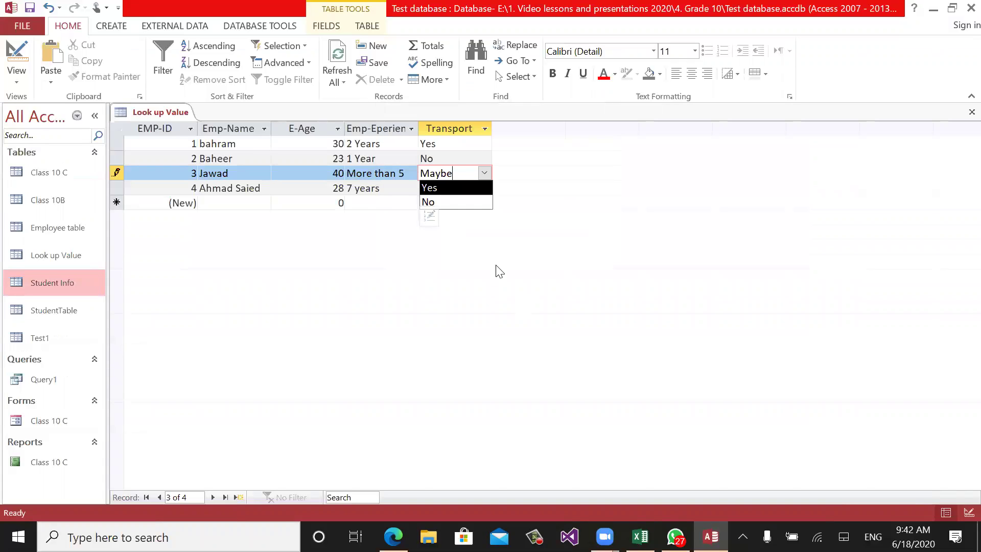
click(385, 190)
click(473, 303)
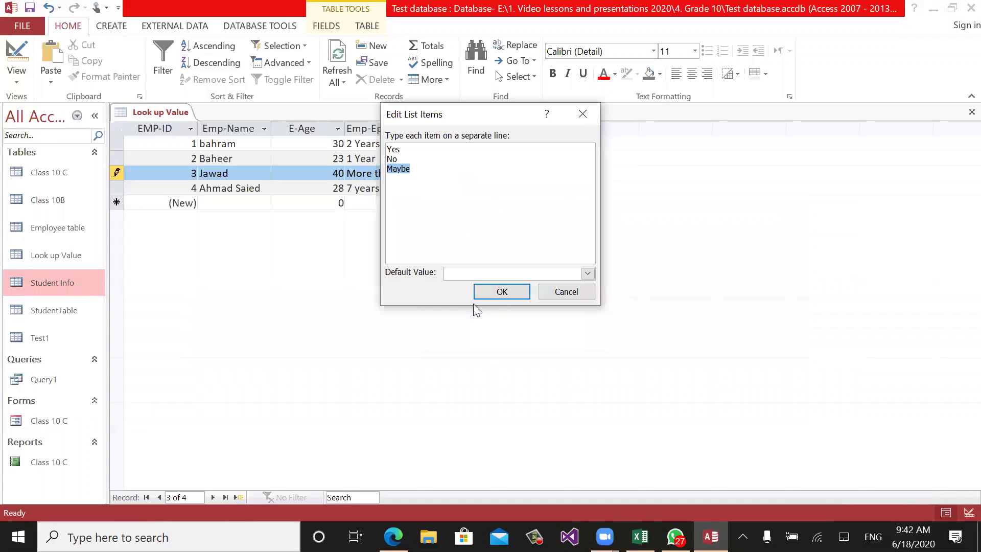
click(550, 290)
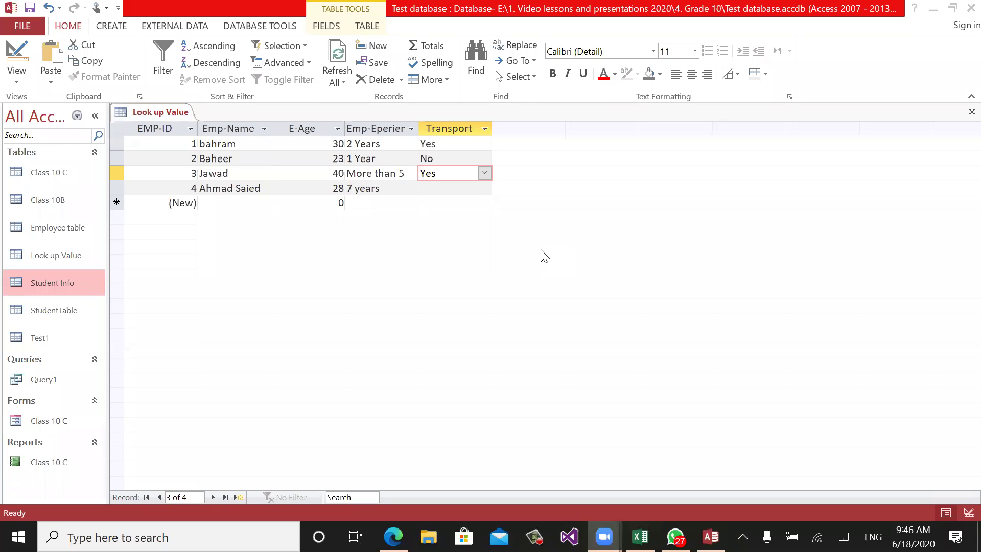
Check the Transport choices offered for the third record, and move to the fourth record's Transport cell.
click(483, 173)
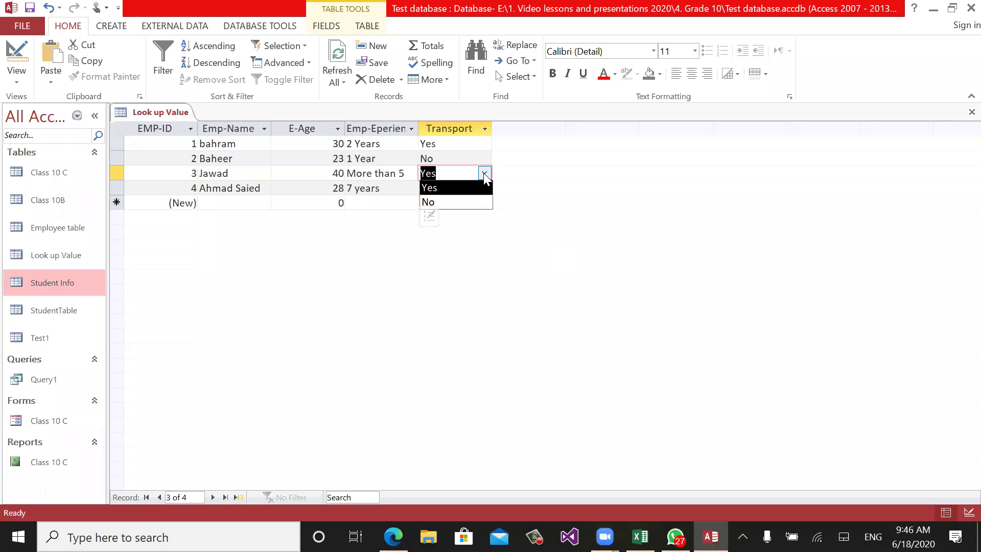
click(449, 202)
key(Escape)
click(438, 190)
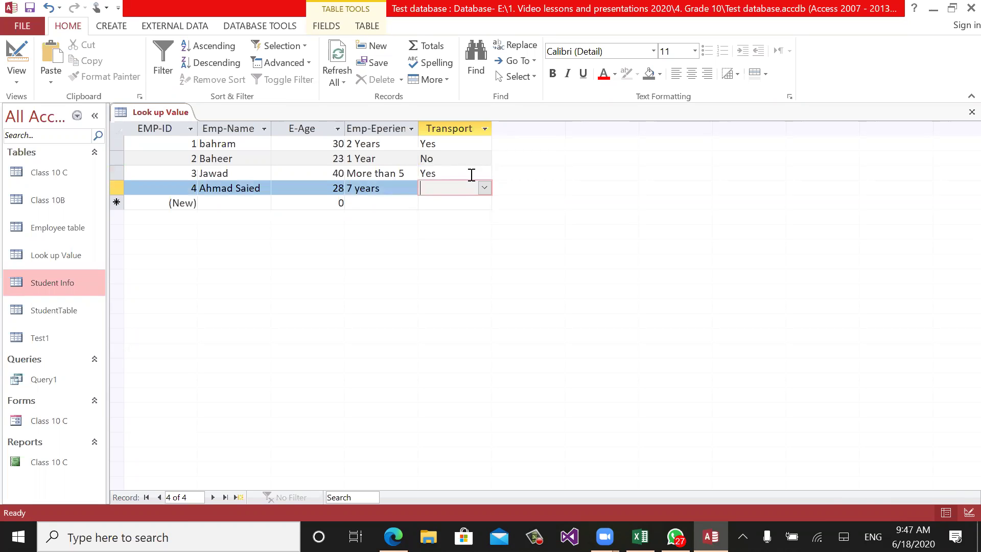
Return the table to Design view and inspect the Transport field's data type.
click(19, 79)
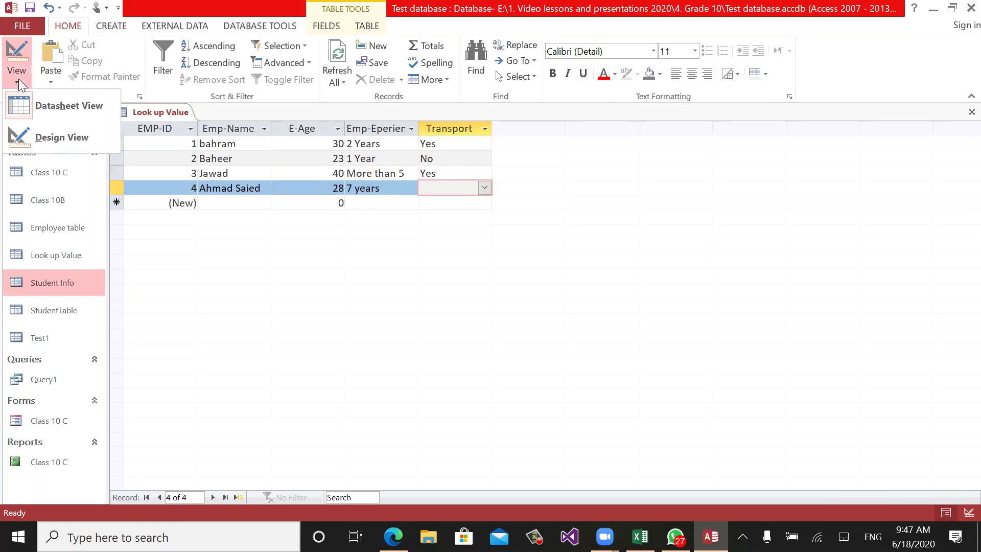
click(57, 142)
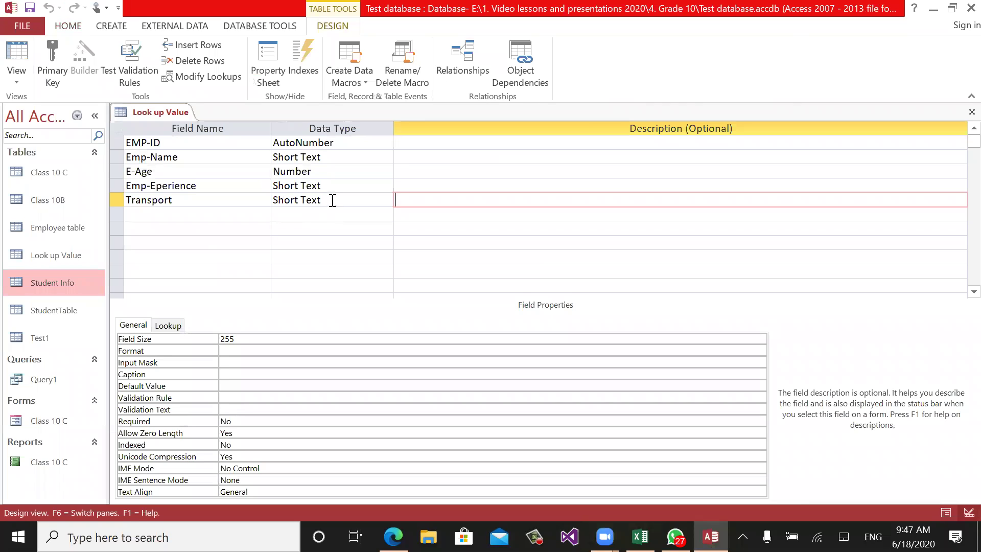
click(333, 199)
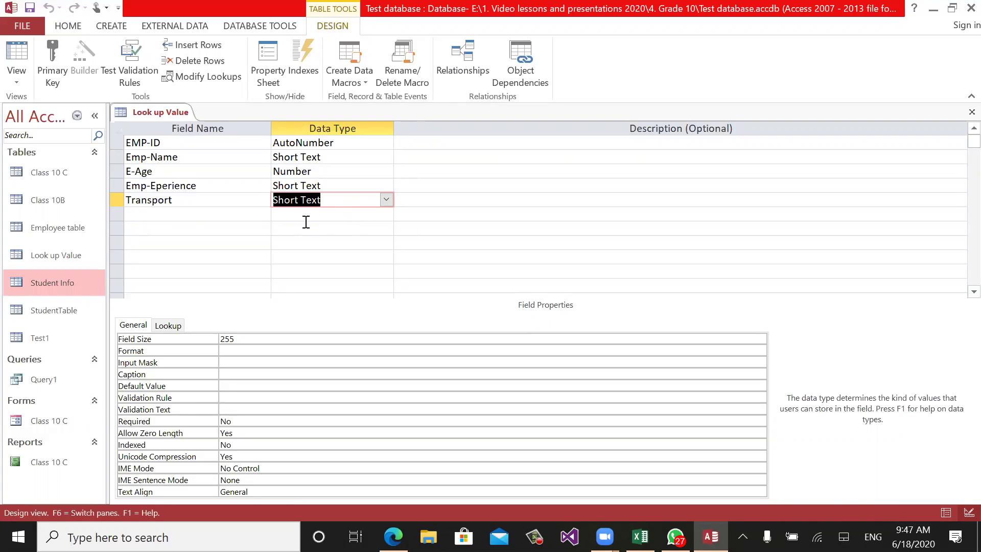
click(228, 212)
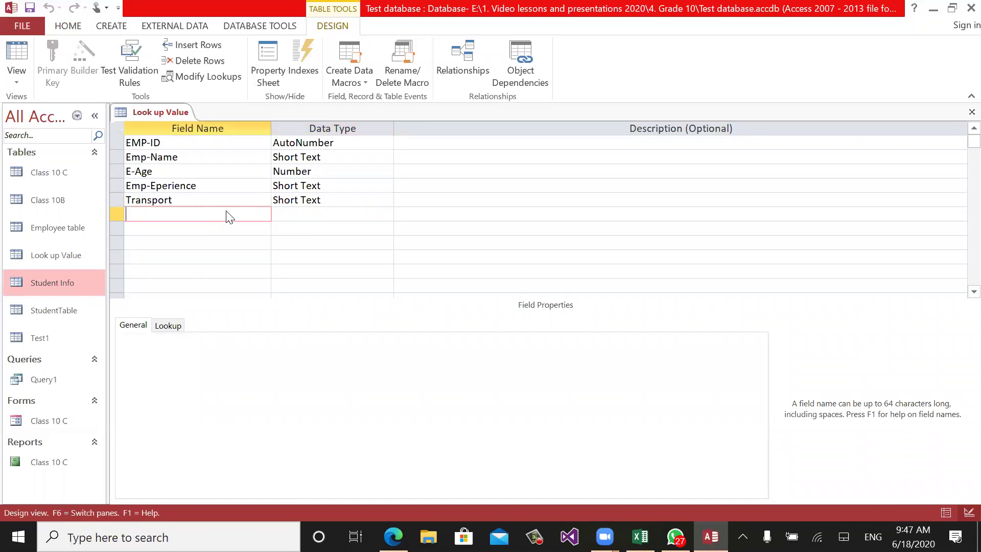
Close the Look up Value table and create a new blank table in Design view.
key(ctrl+w)
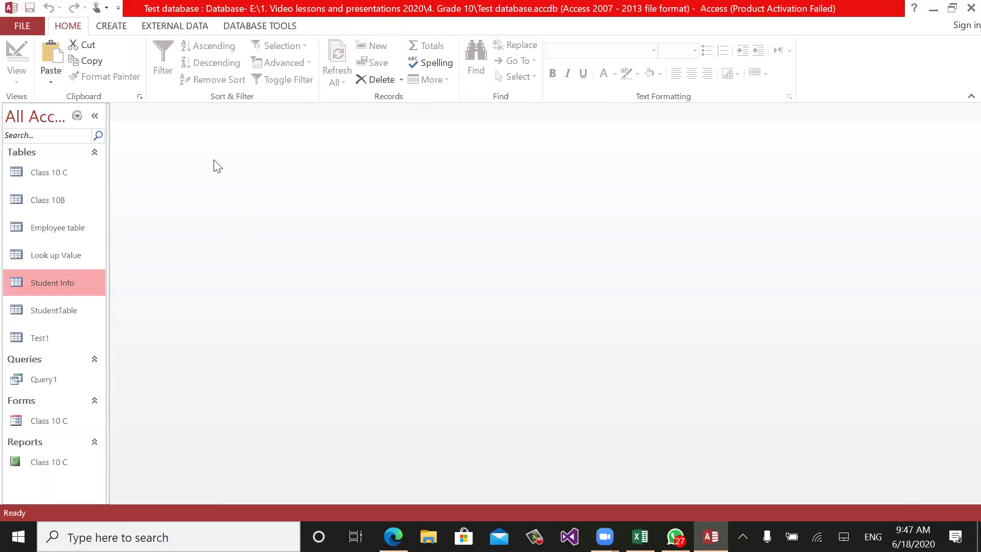
click(109, 26)
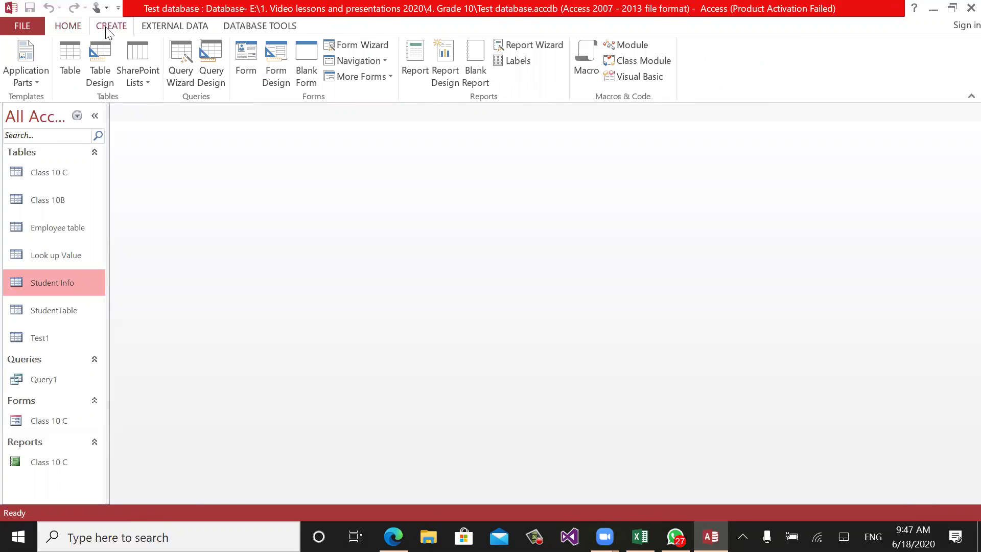
click(96, 72)
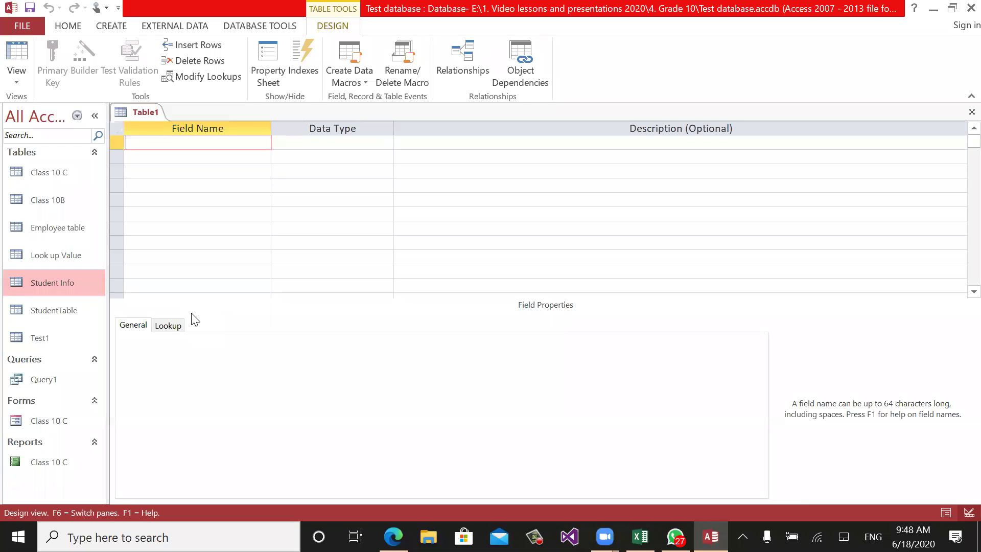
Add a field named Department with the Short Text data type to the new table.
text(S)
key(BackSpace)
text(Department)
key(Tab)
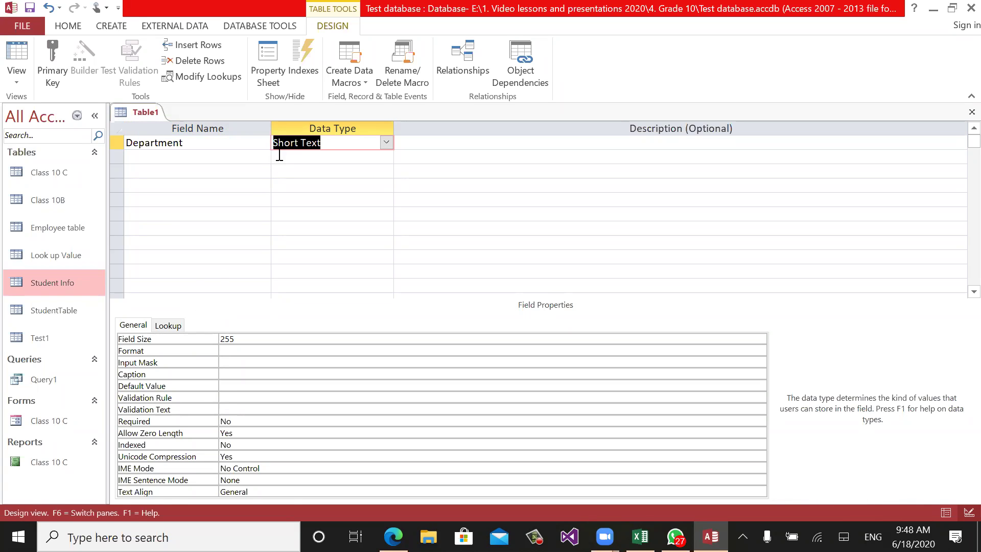
click(229, 192)
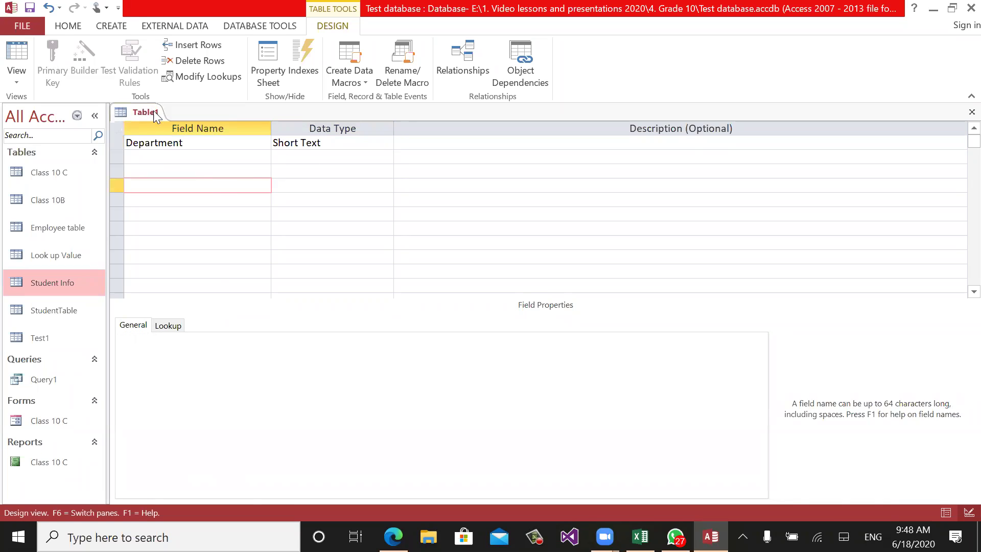
Save the new table as Department without creating a primary key.
right_click(143, 116)
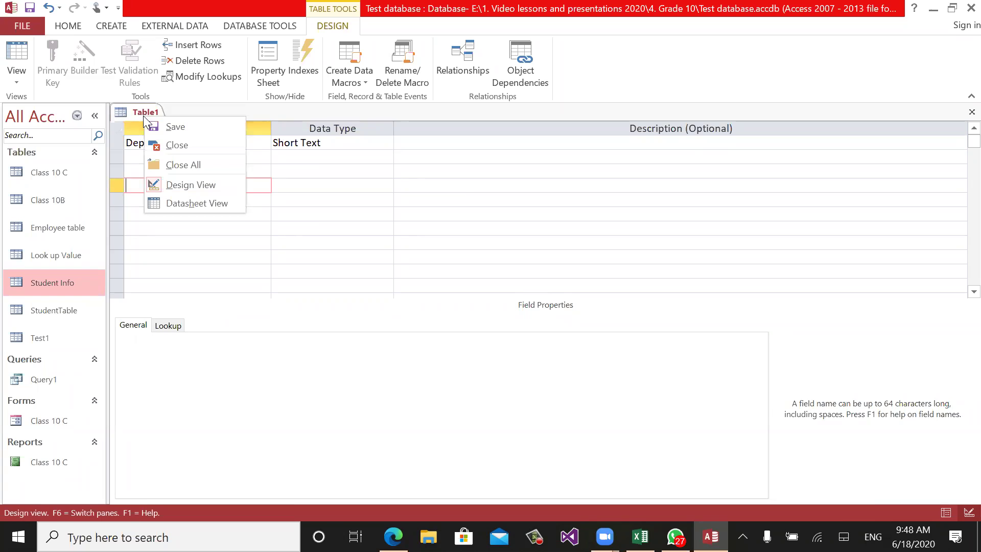
click(191, 131)
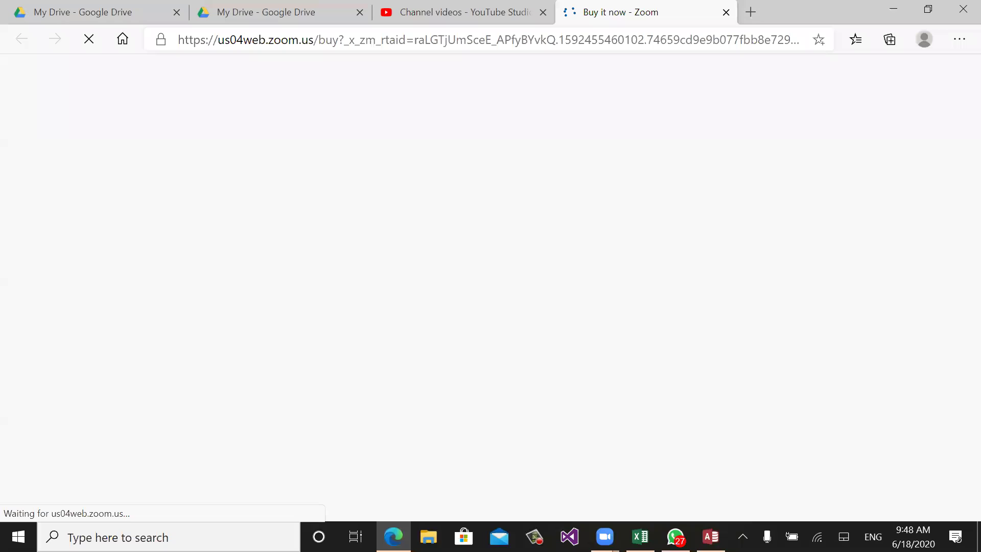
click(711, 537)
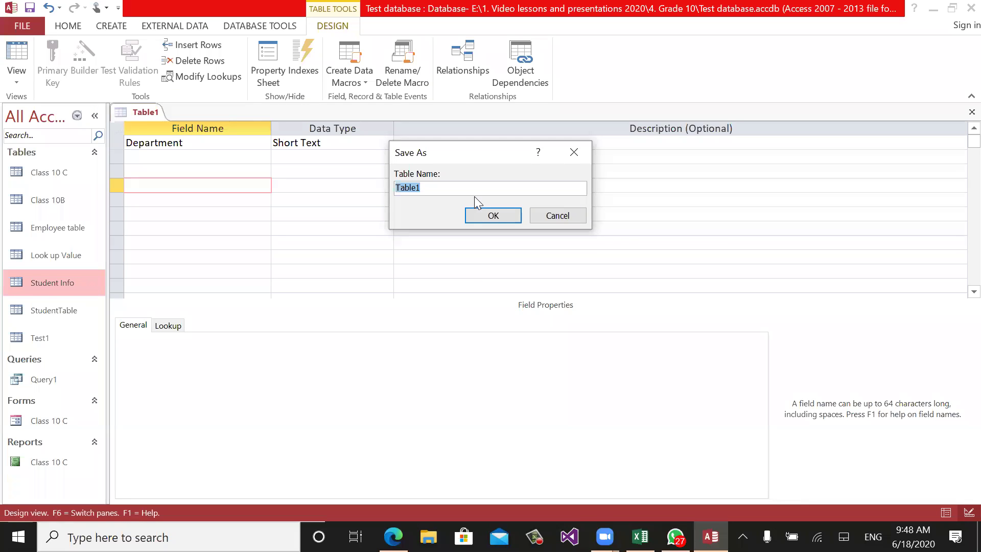
text(Department)
click(475, 211)
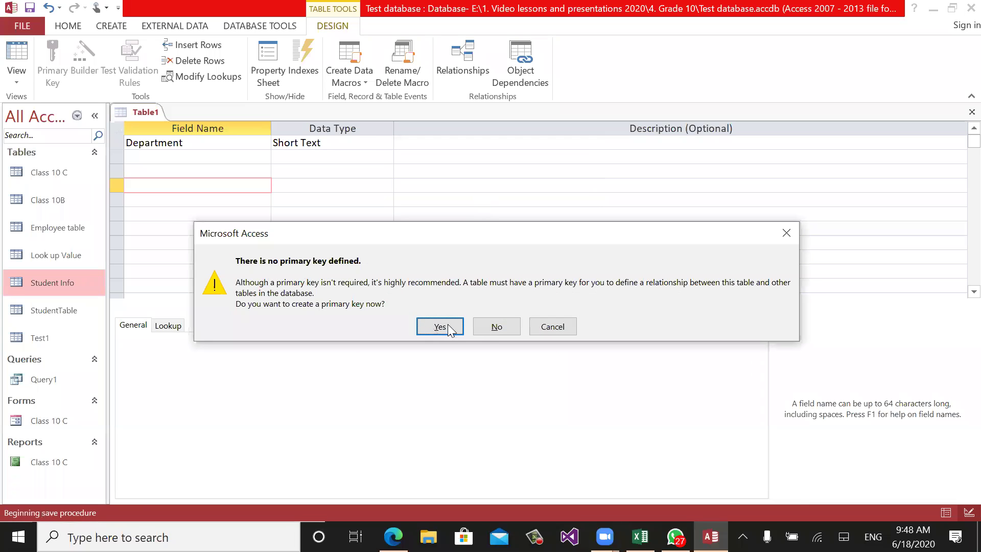
click(486, 327)
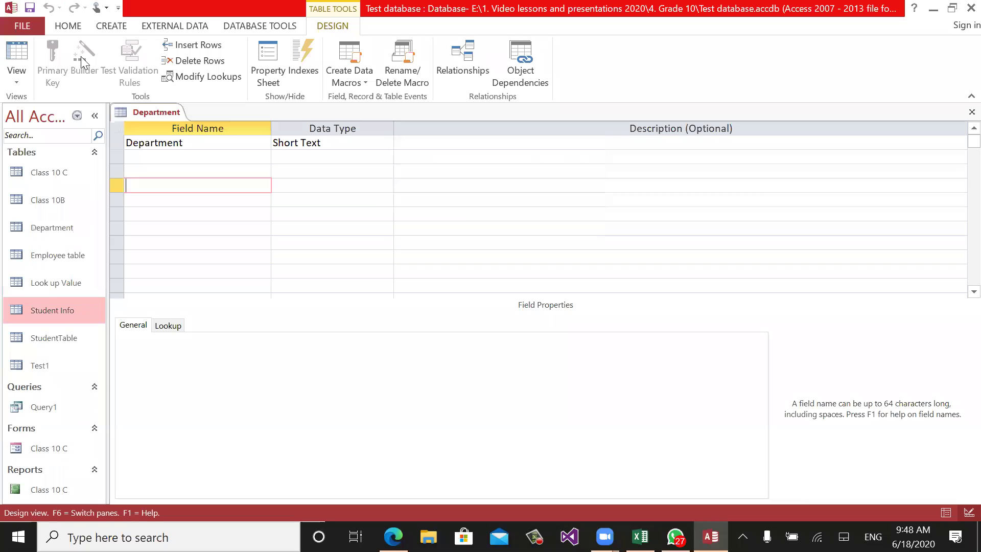
In Datasheet view, enter BCS, BBA and CEL as records of the Department table, and close it.
click(16, 79)
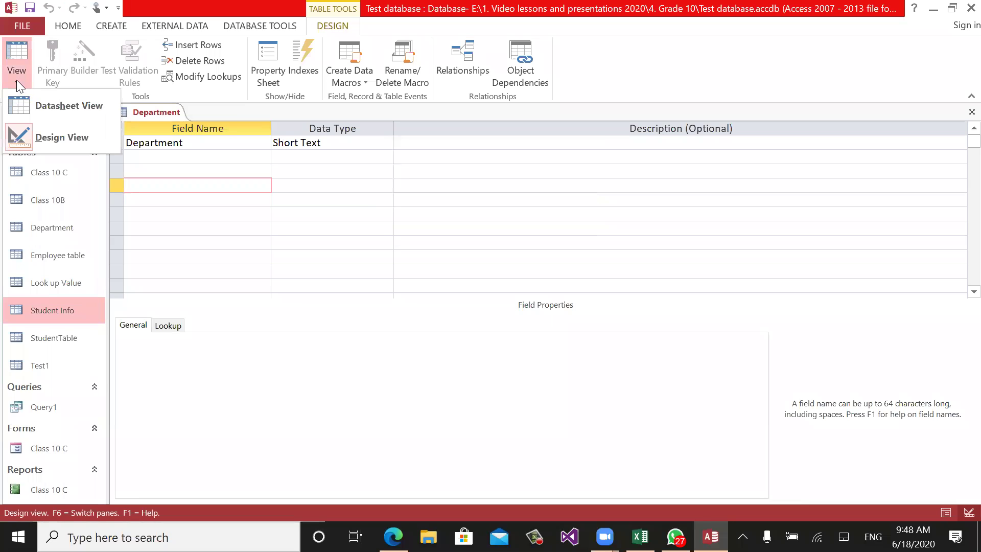
click(99, 113)
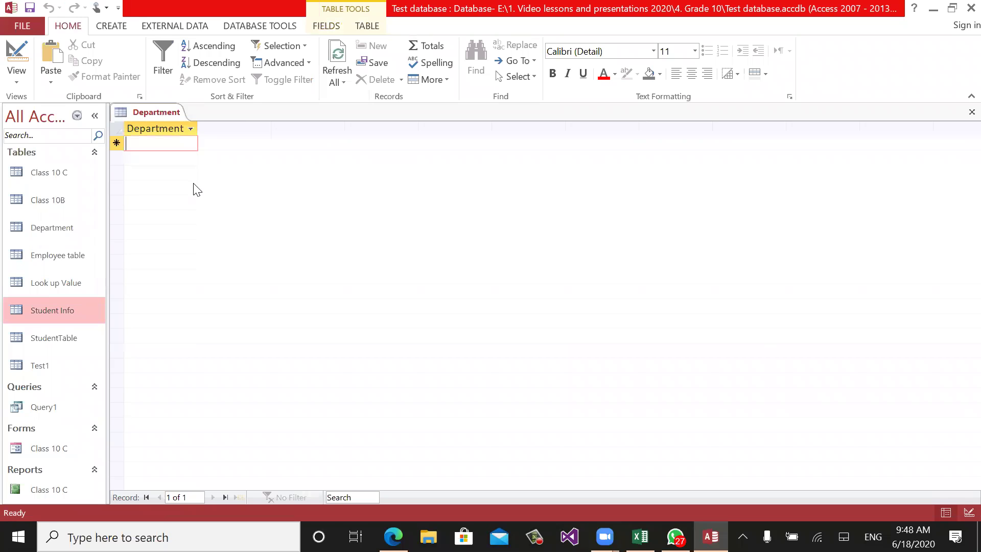
text(BCS)
key(Return)
text(BBA)
key(Return)
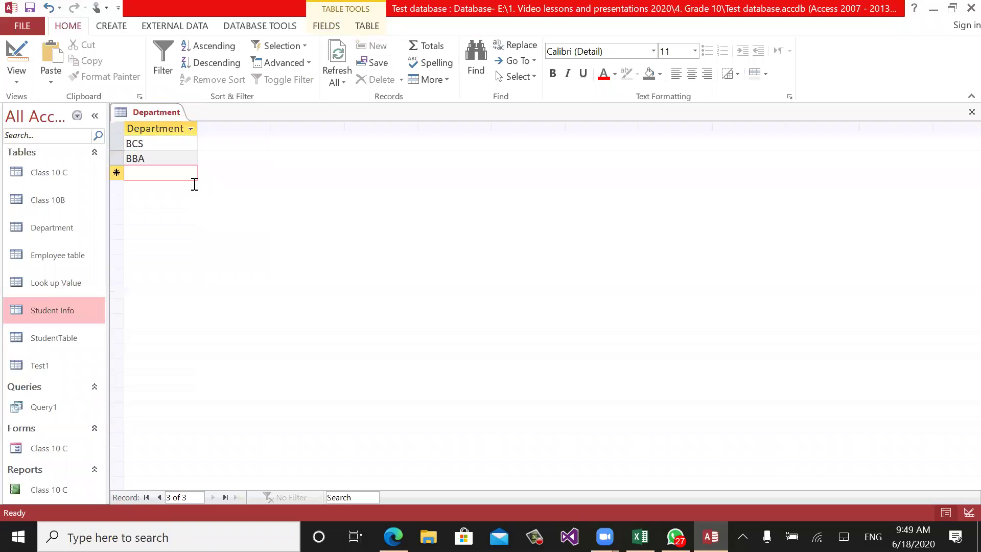
text(CEL)
key(Return)
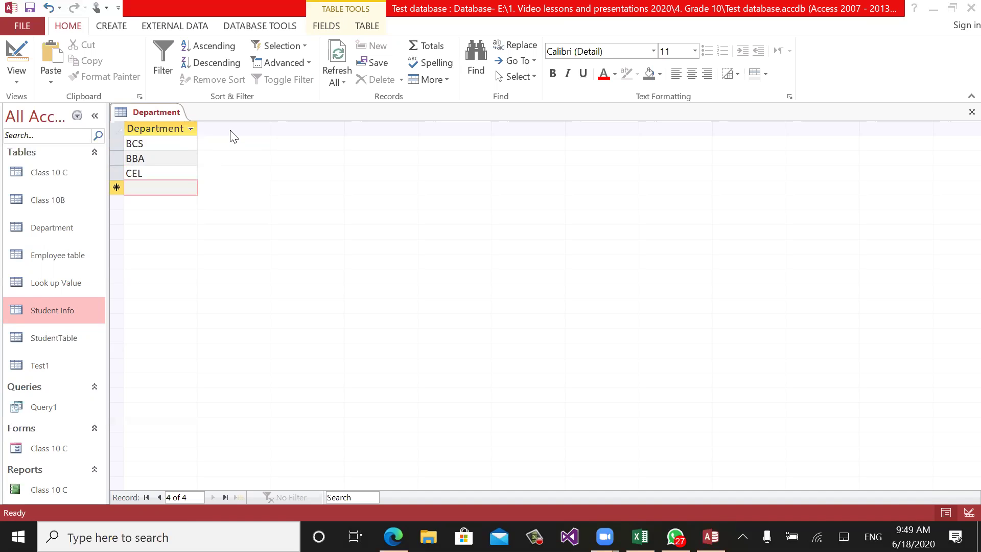
key(ctrl+w)
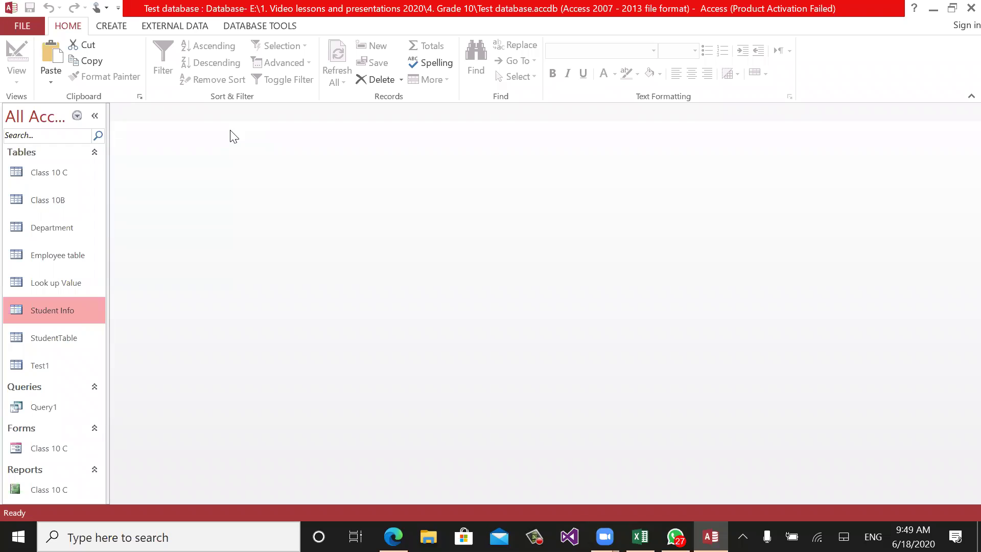
Open the Look up Value table in Design view and add a Department field below Transport.
click(63, 289)
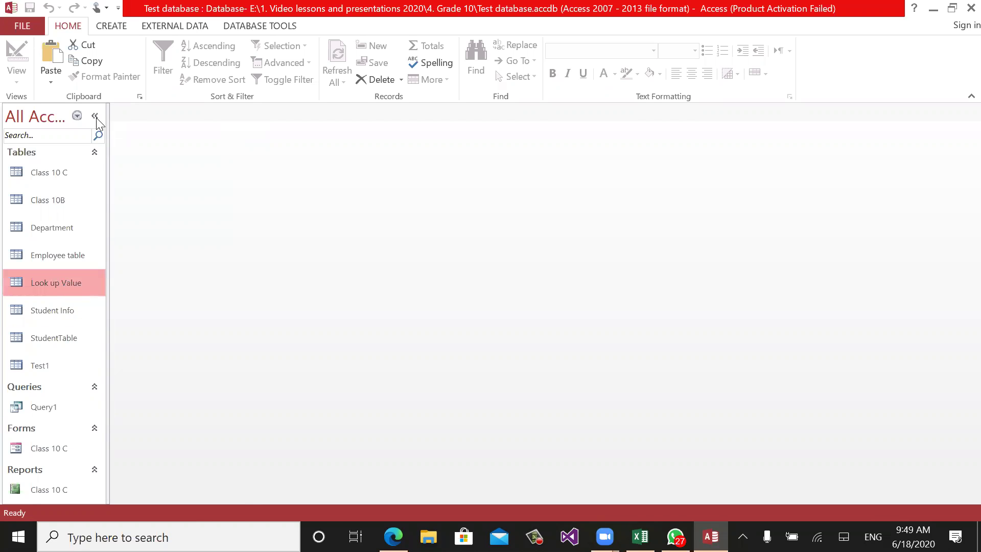
right_click(63, 285)
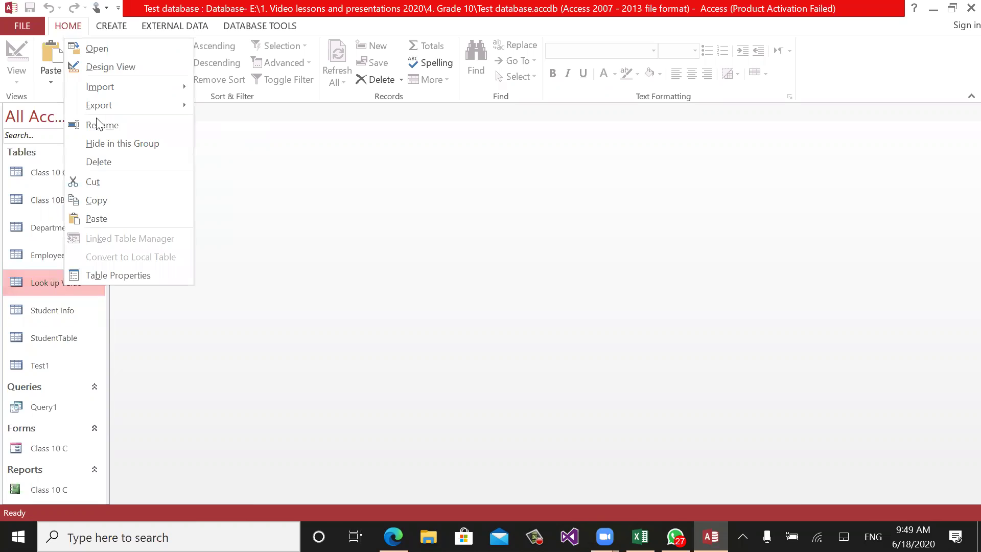
click(141, 66)
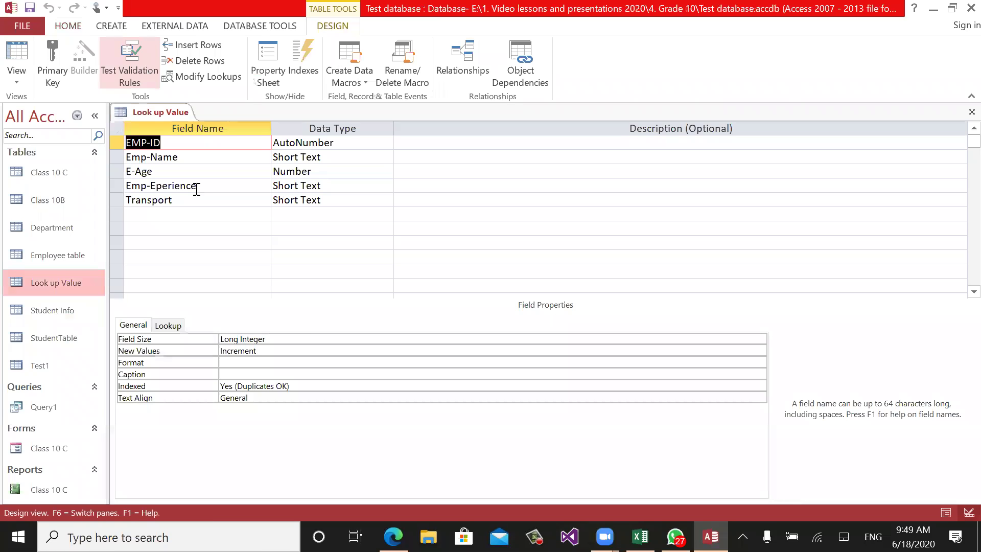
click(144, 212)
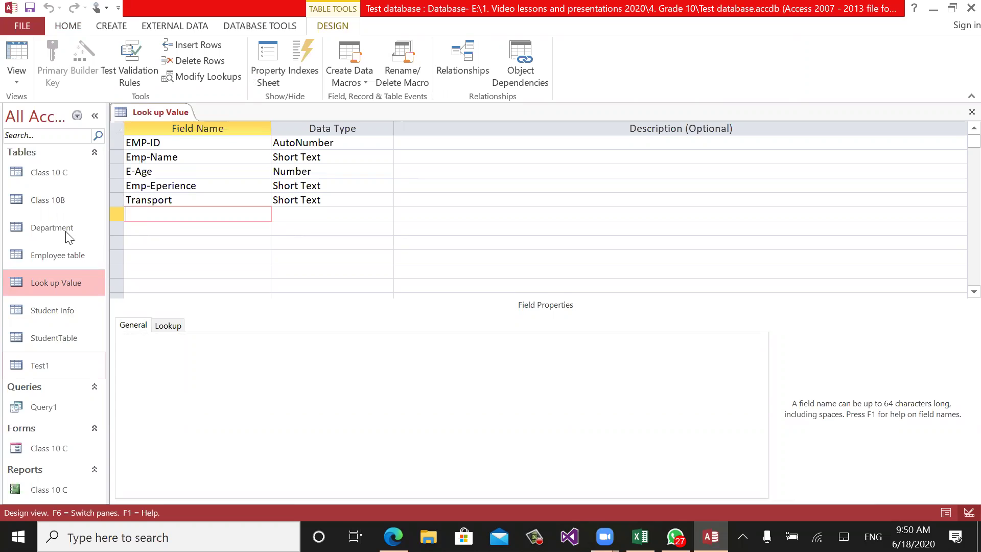
text(Department)
key(Tab)
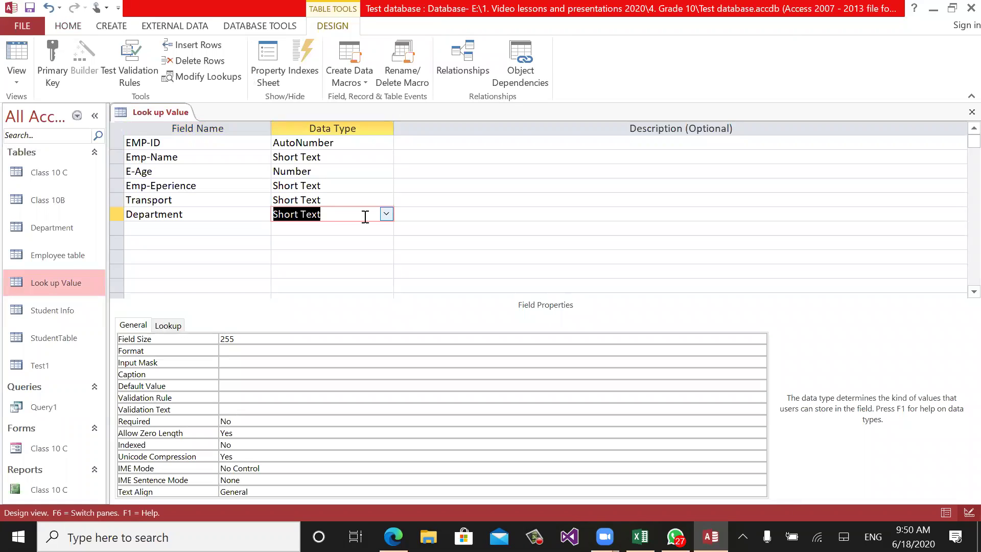
Start the Lookup Wizard for the Department field and take its values from the existing Department table.
text(lookup Wizard...)
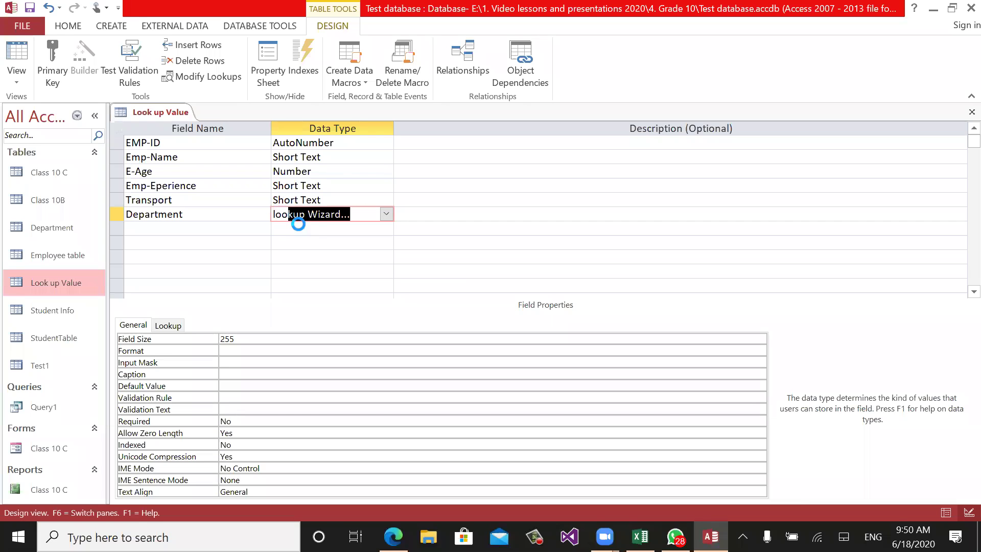
key(Return)
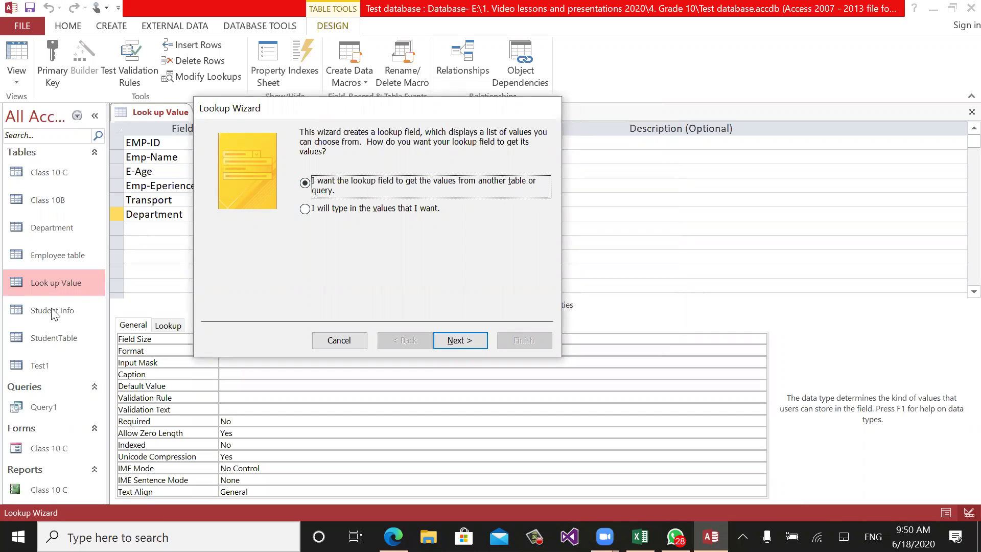
click(457, 341)
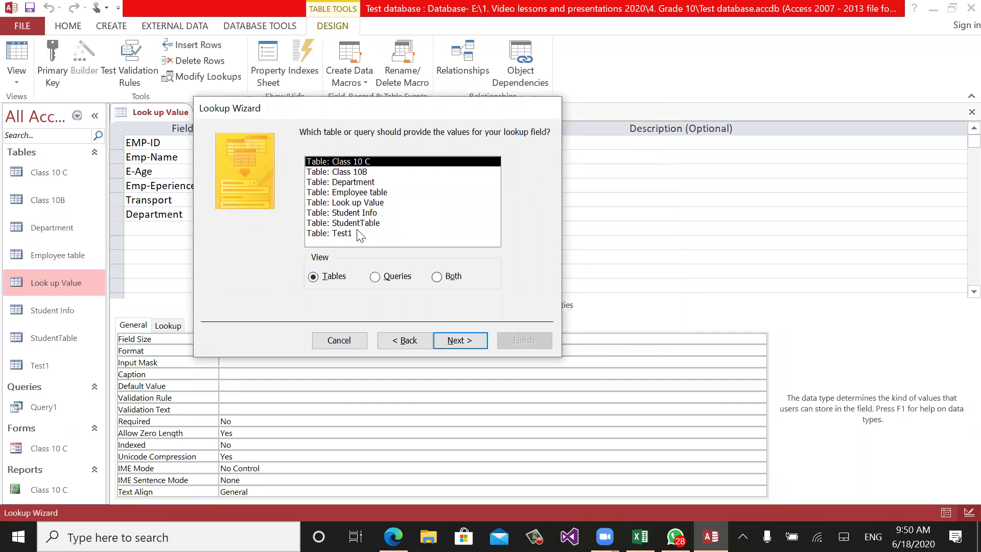
click(328, 183)
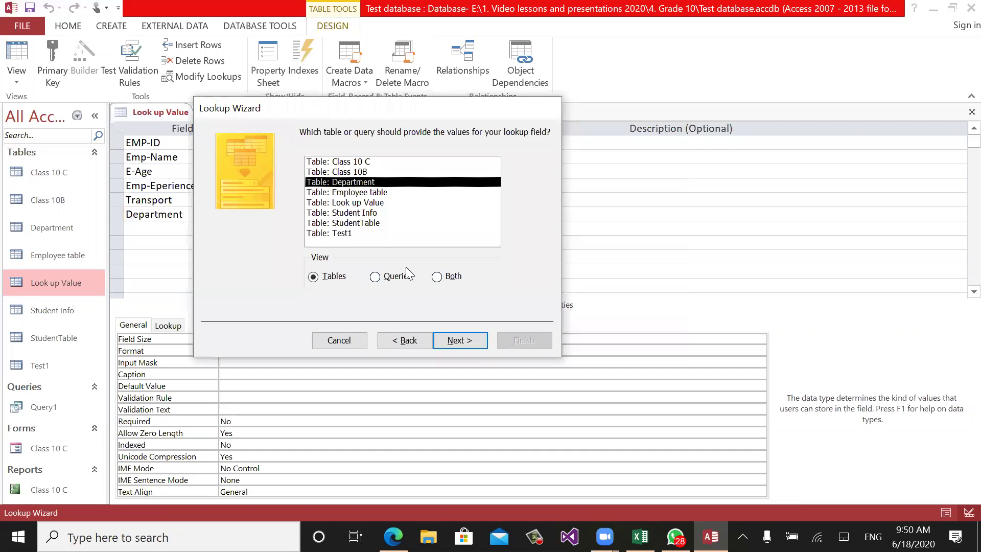
click(462, 342)
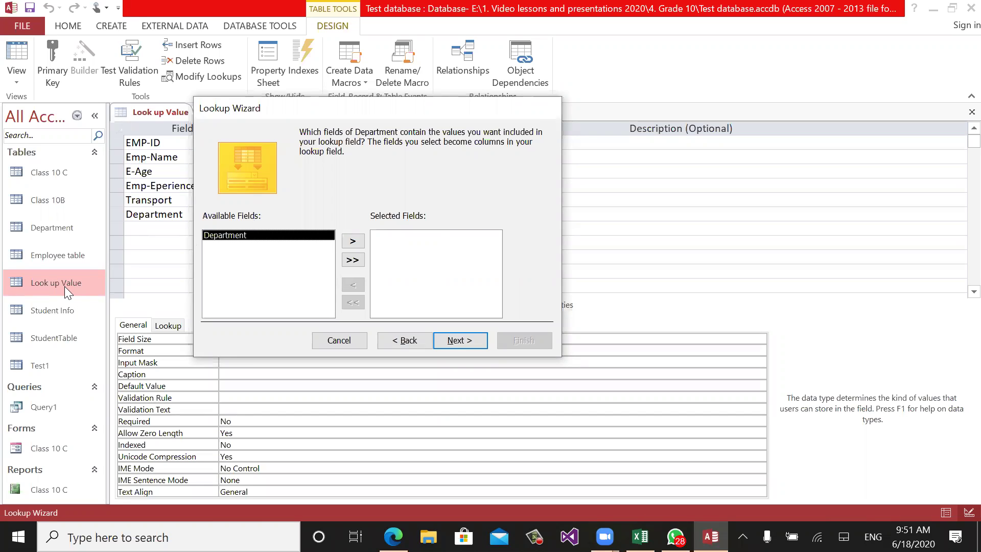
Include the Department field in the lookup and sort its items by Department in ascending order.
click(355, 241)
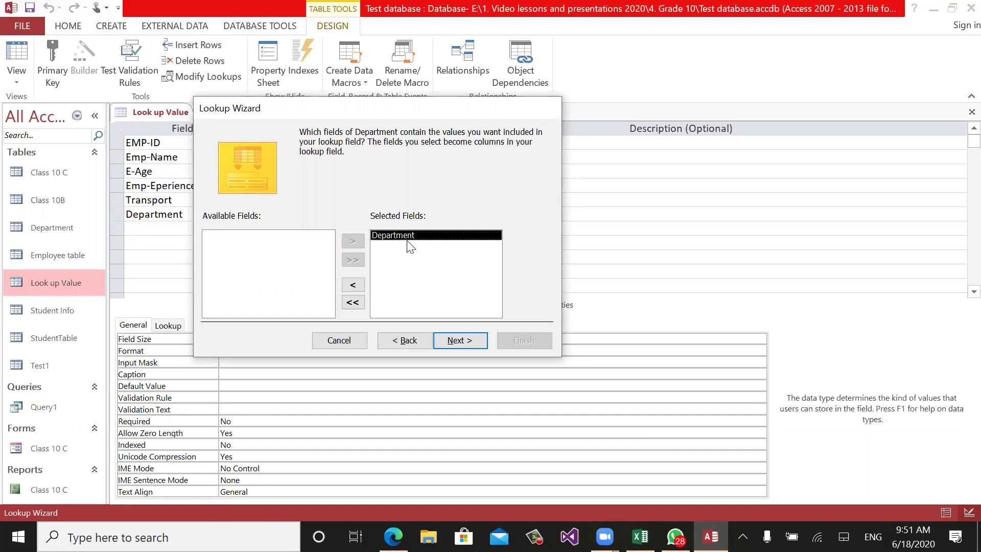
click(463, 341)
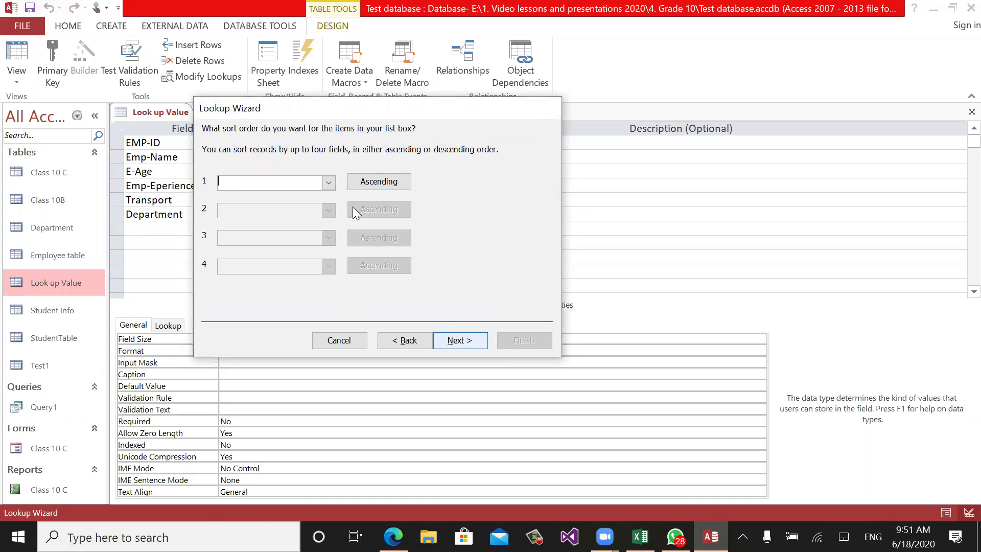
click(329, 184)
click(262, 206)
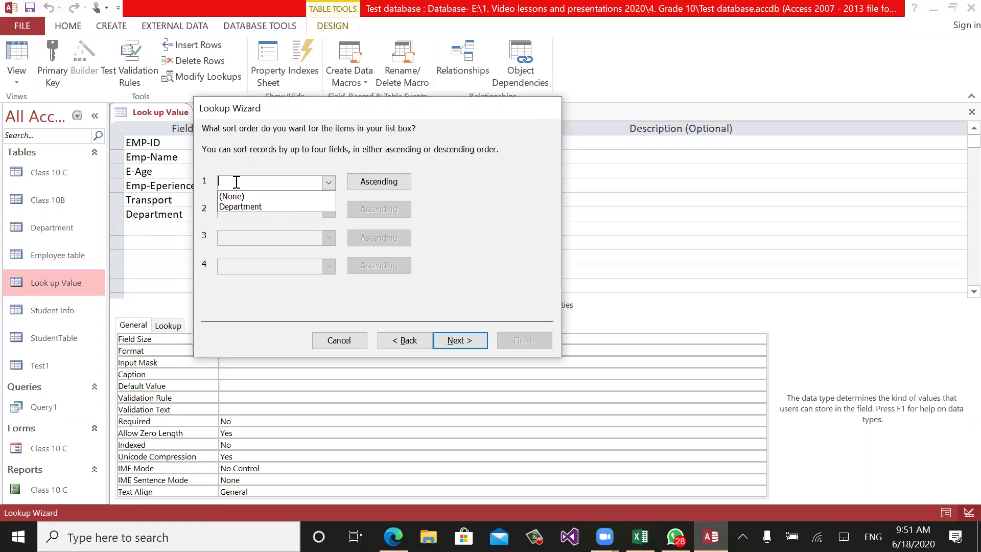
click(386, 185)
click(373, 182)
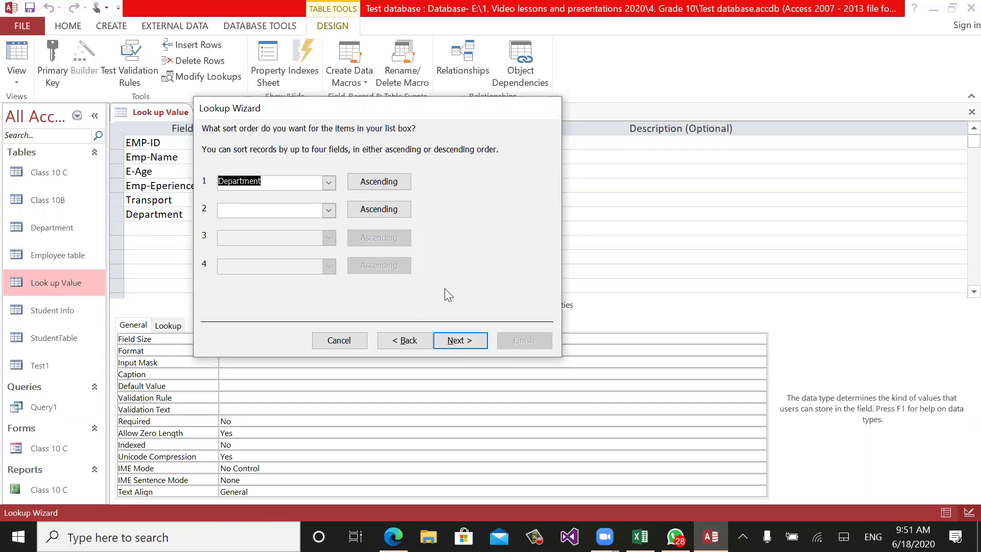
click(451, 341)
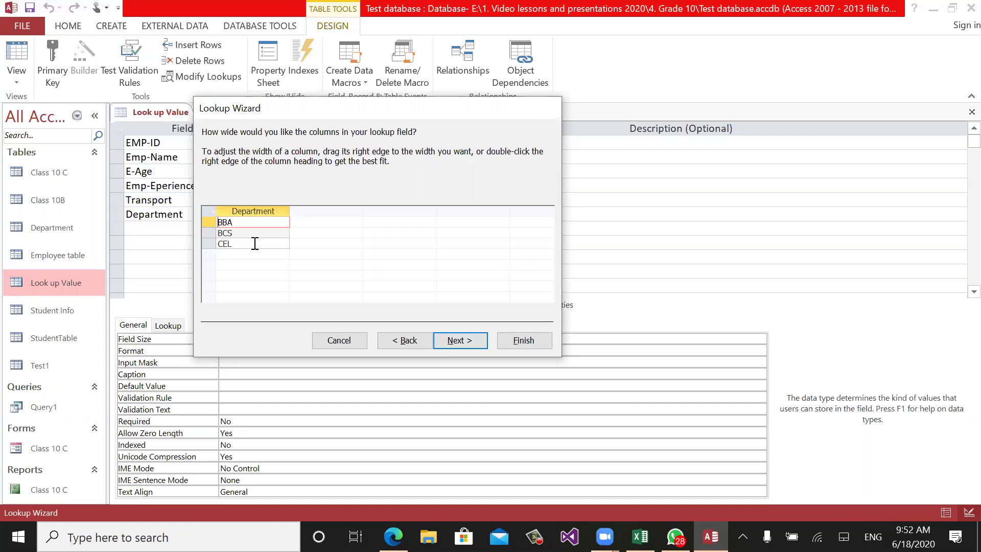
Keep the column width and the label Department, finish the Lookup Wizard and save the table.
click(456, 341)
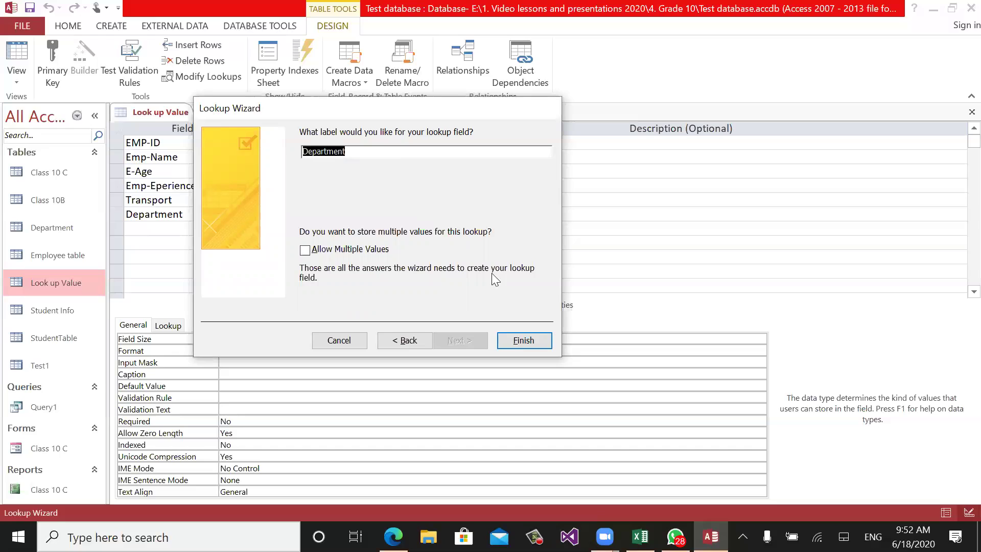
click(517, 342)
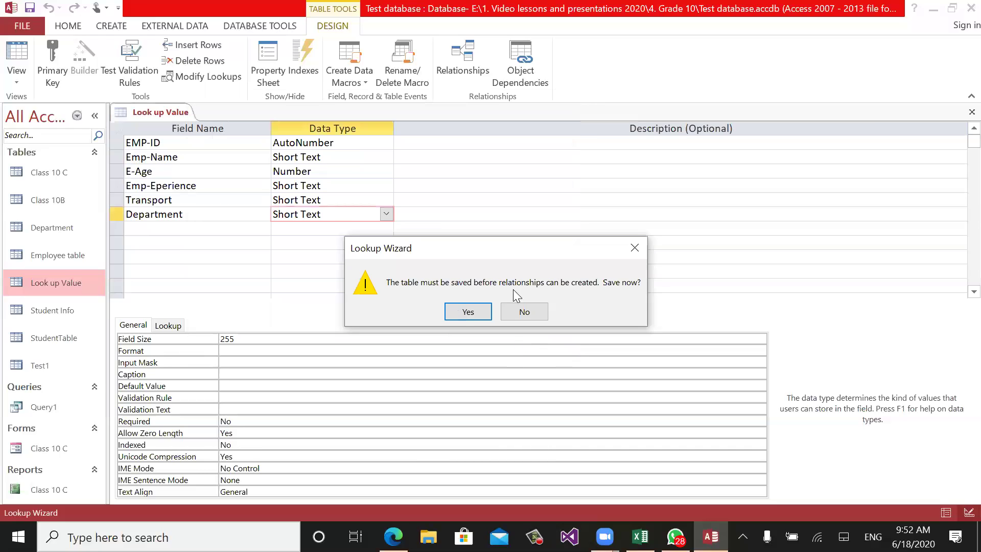
click(468, 312)
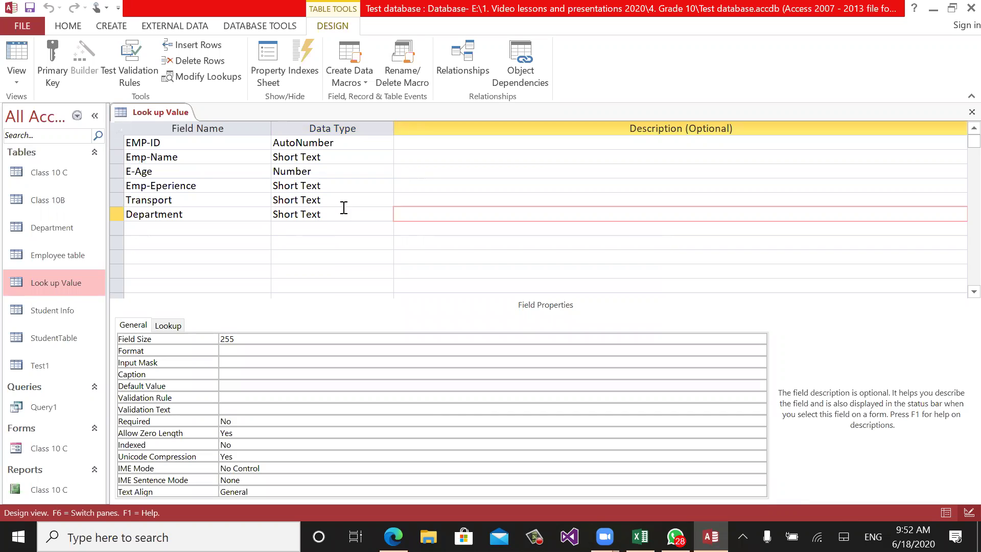
Show the Look up Value table in Datasheet view and set the first record's Department to BCS.
click(17, 78)
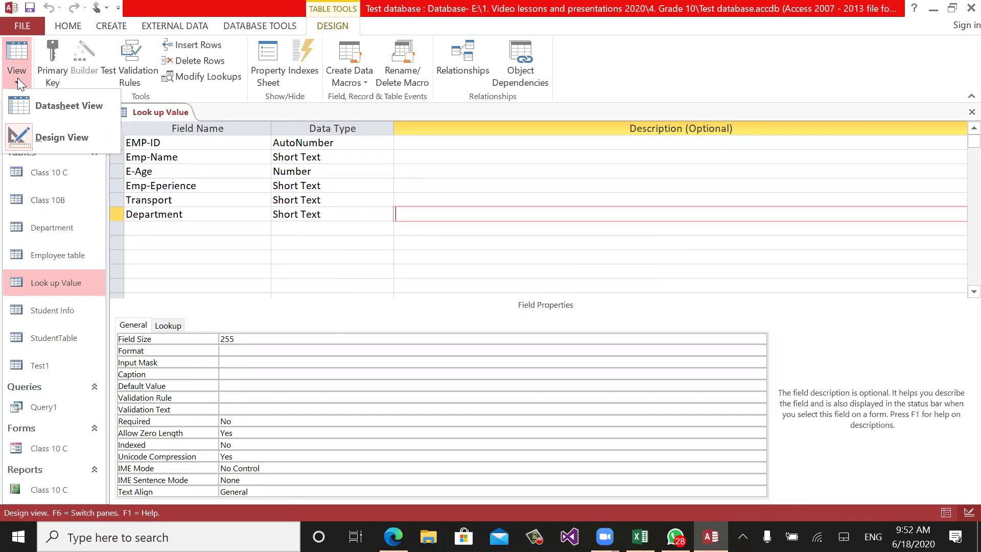
click(75, 107)
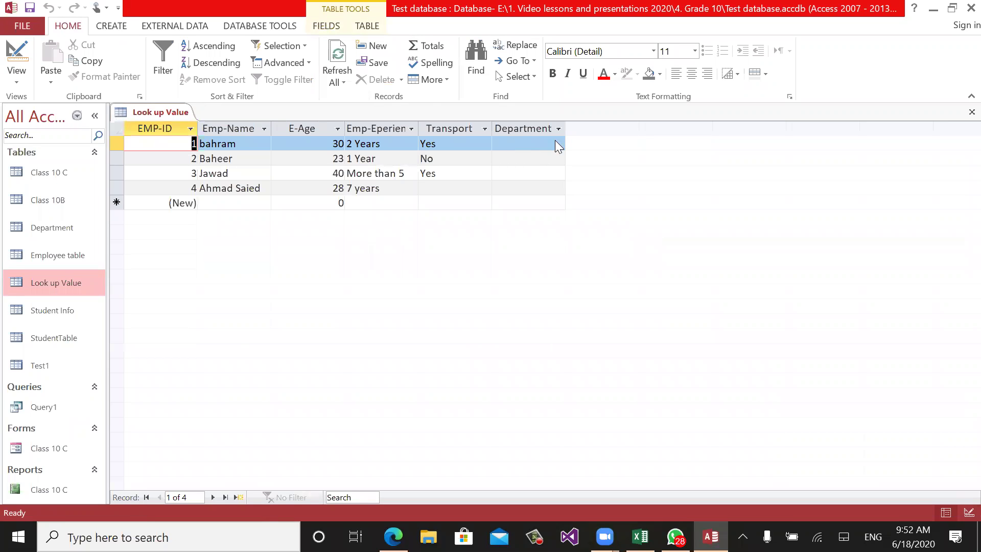
click(561, 143)
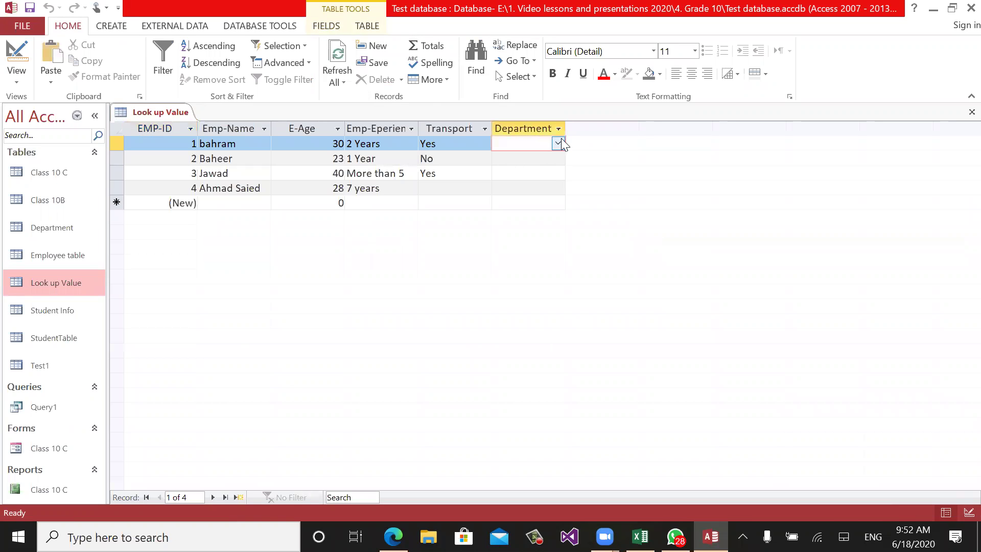
click(559, 144)
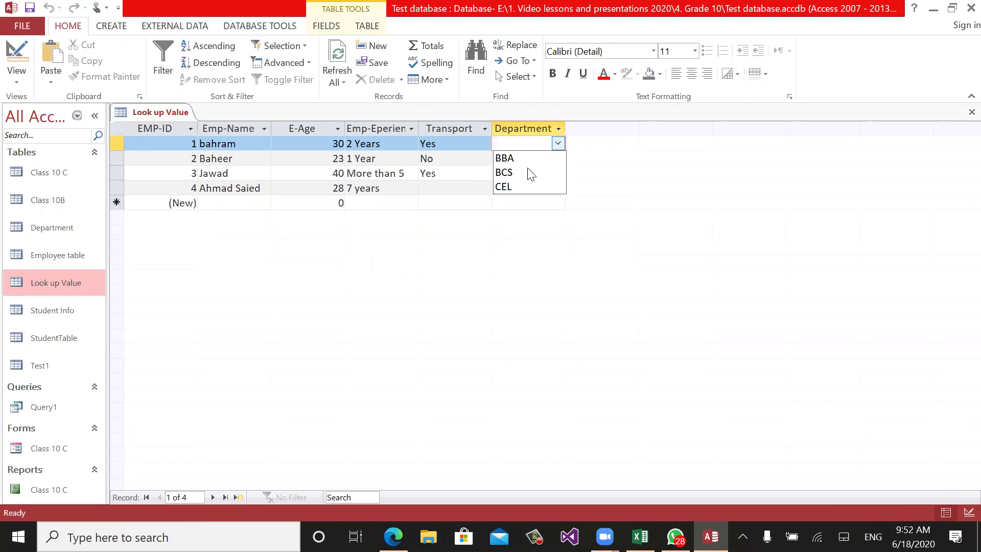
click(529, 174)
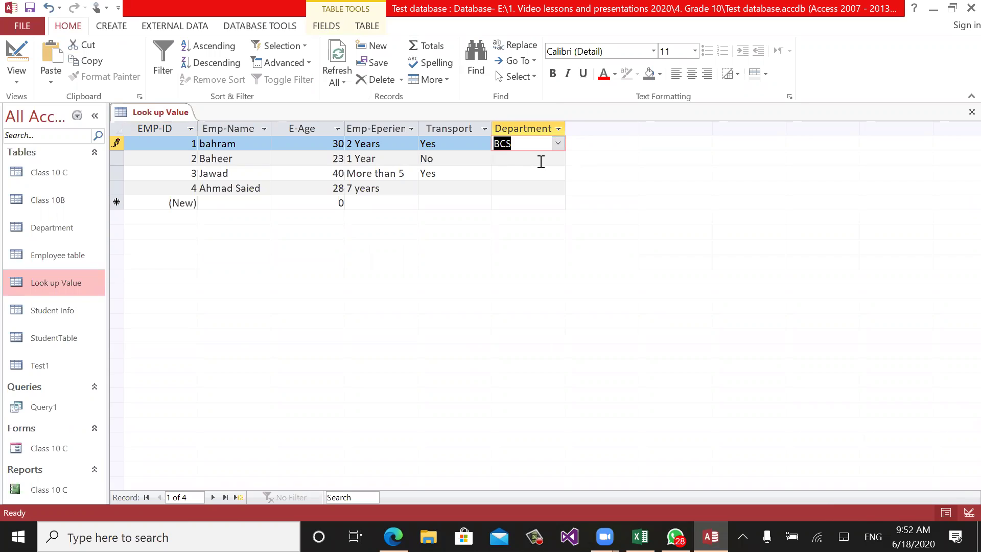
Set the second record's Department to BBA and check the department choices offered for the third record.
click(559, 159)
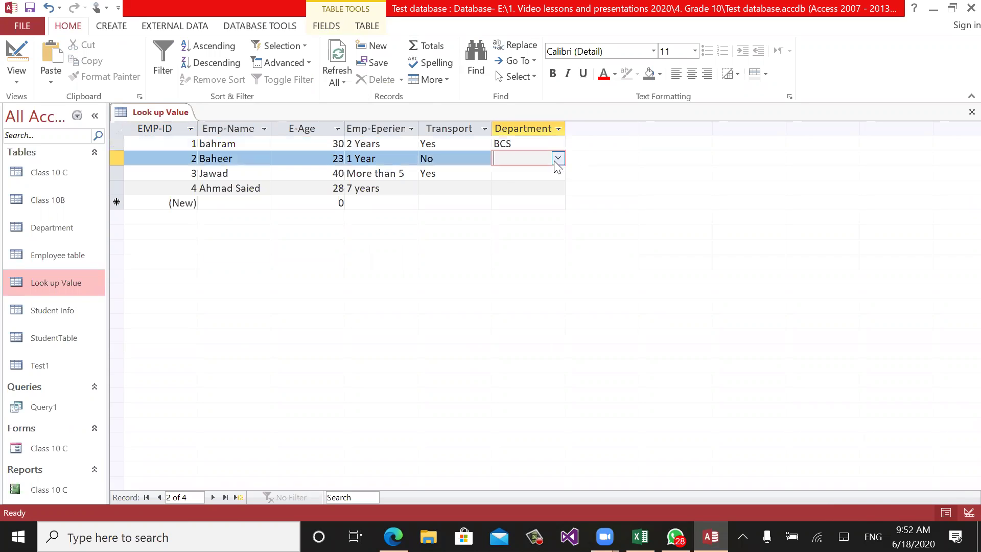
click(558, 158)
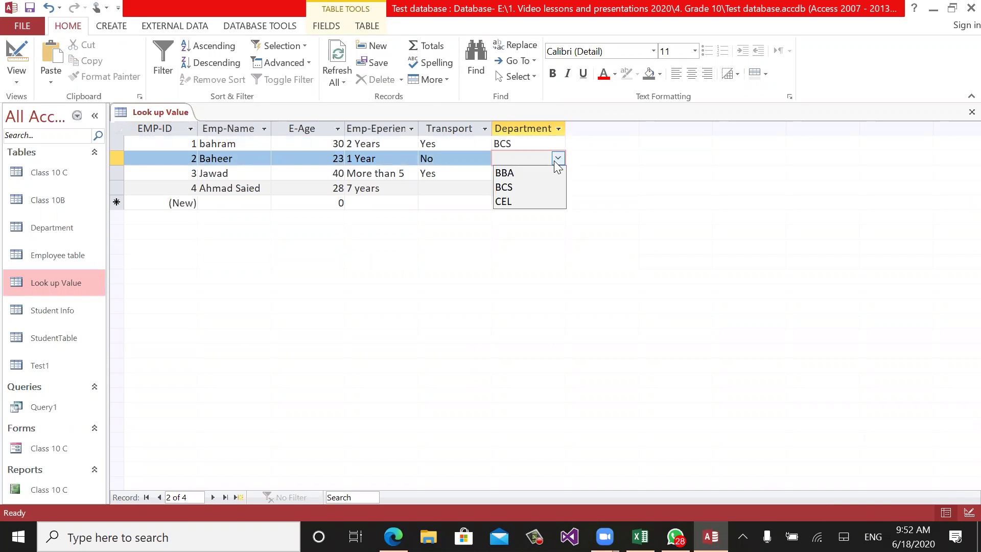
click(521, 172)
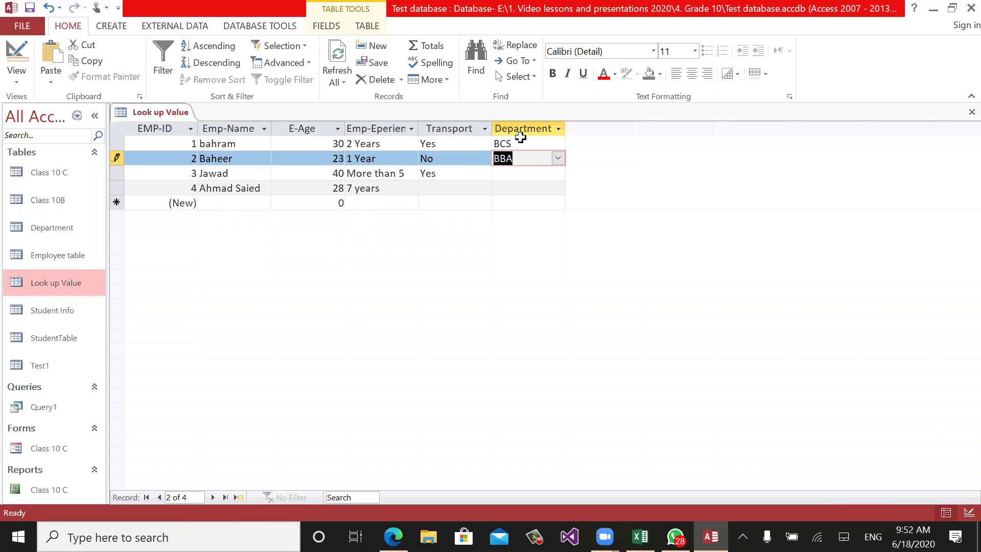
click(557, 173)
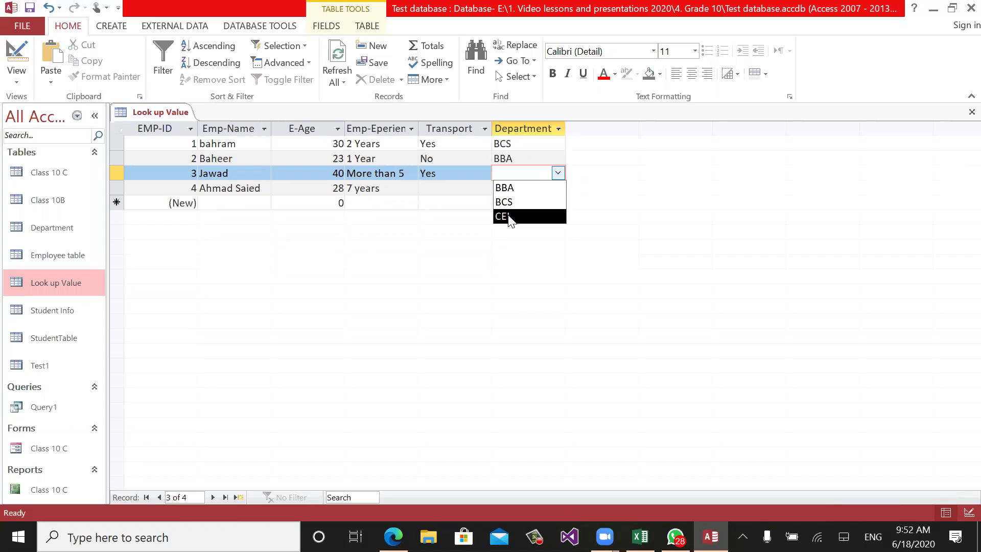
click(240, 106)
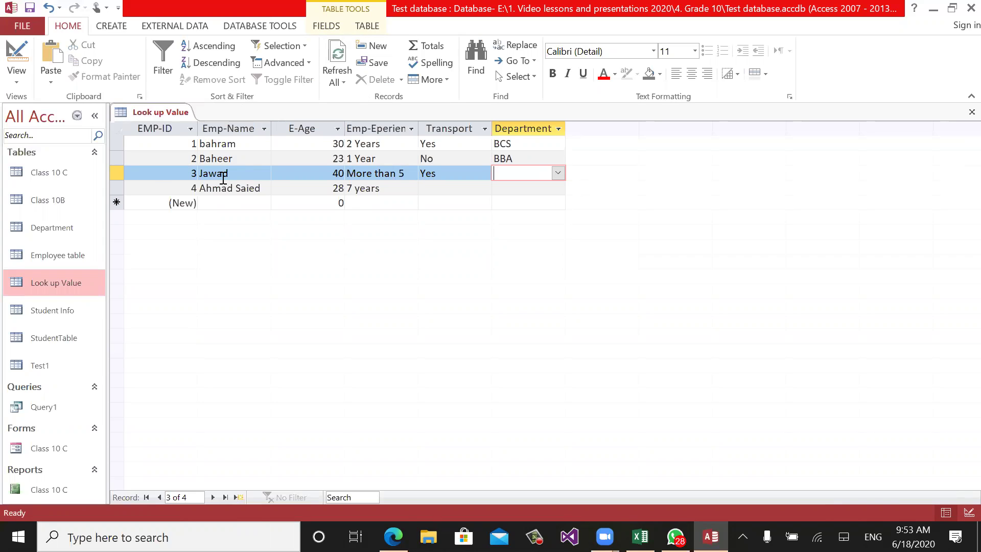
Close the Look up Value table and add DIT, Engineering, DEL and MBA as new records in the Department table.
key(ctrl+w)
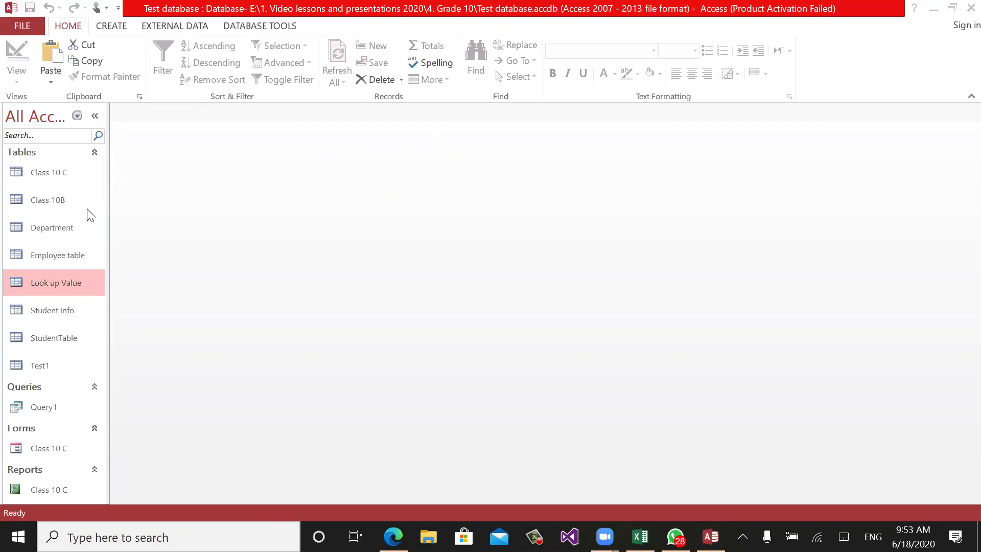
double_click(42, 230)
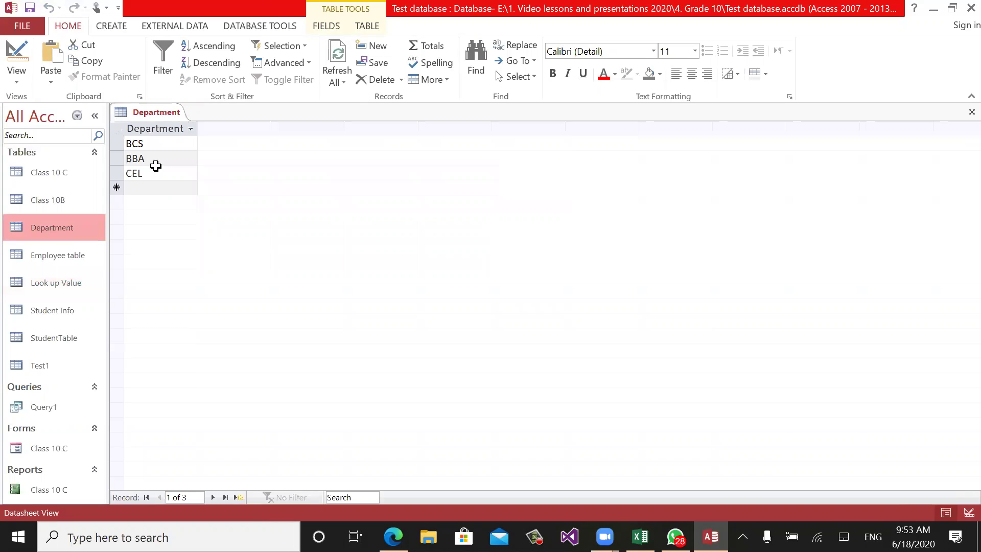
click(139, 189)
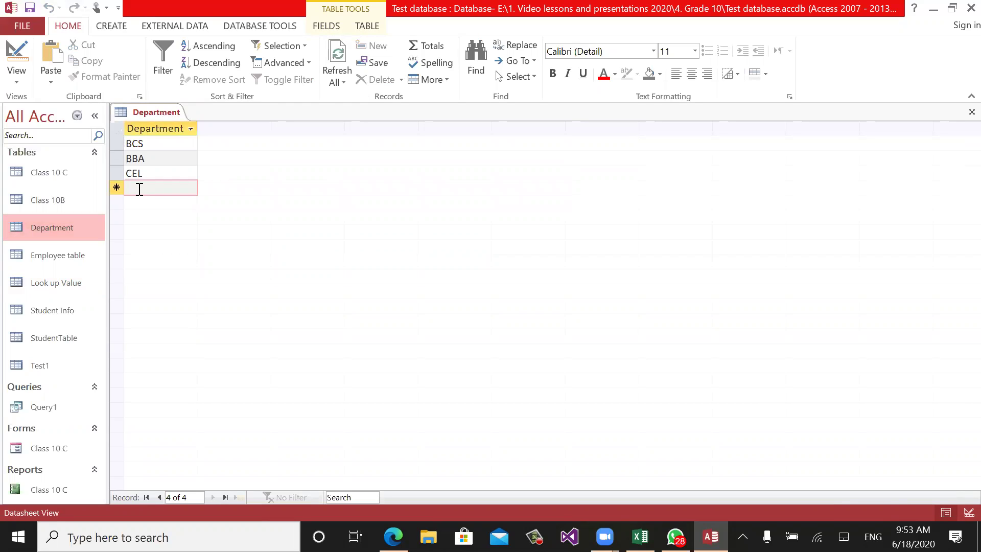
text(DI)
key(Return)
text(Engineering)
key(Return)
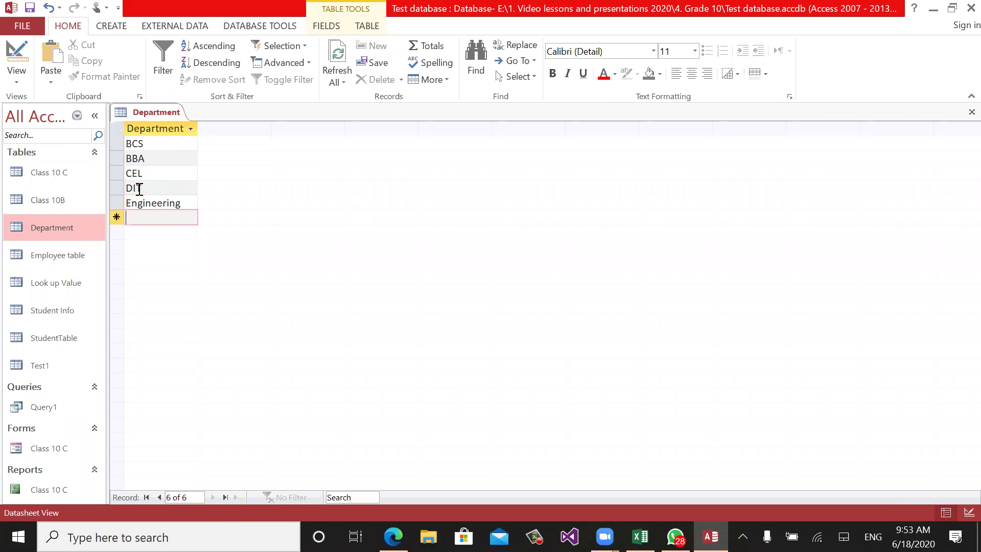
text(DEL)
key(Return)
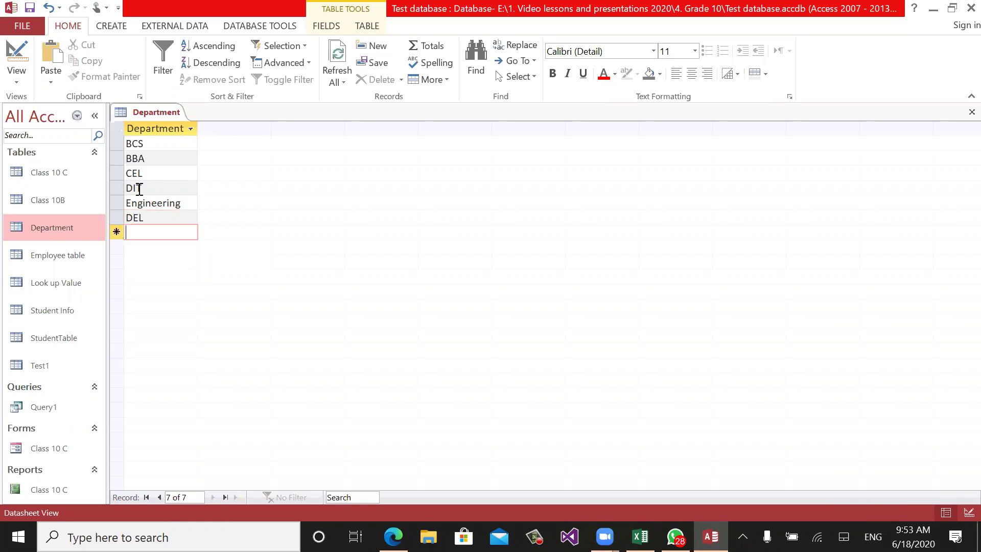
text(MB)
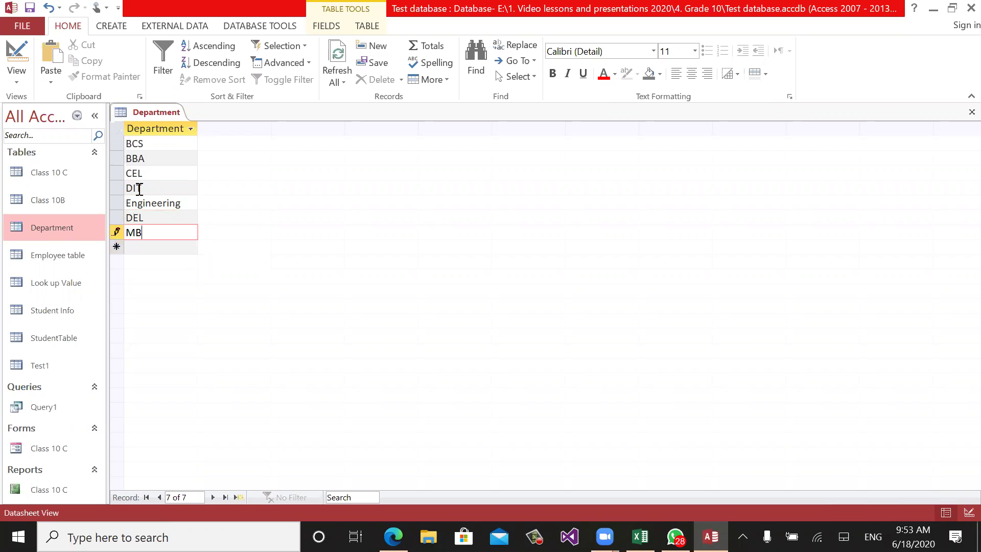
text(A)
key(Return)
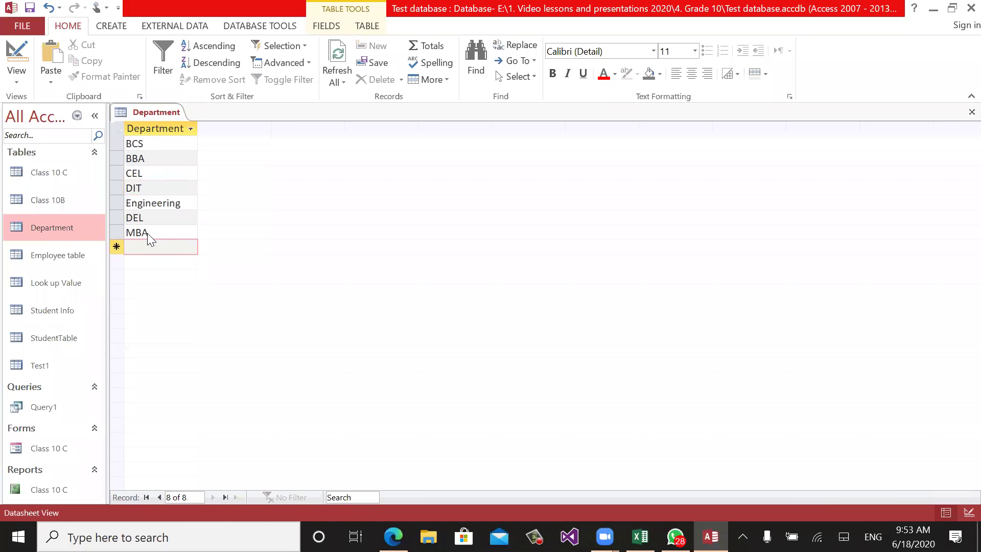
Close the Department table, reopen the Look up Value table and set the third record's Department to Engineering.
key(ctrl+w)
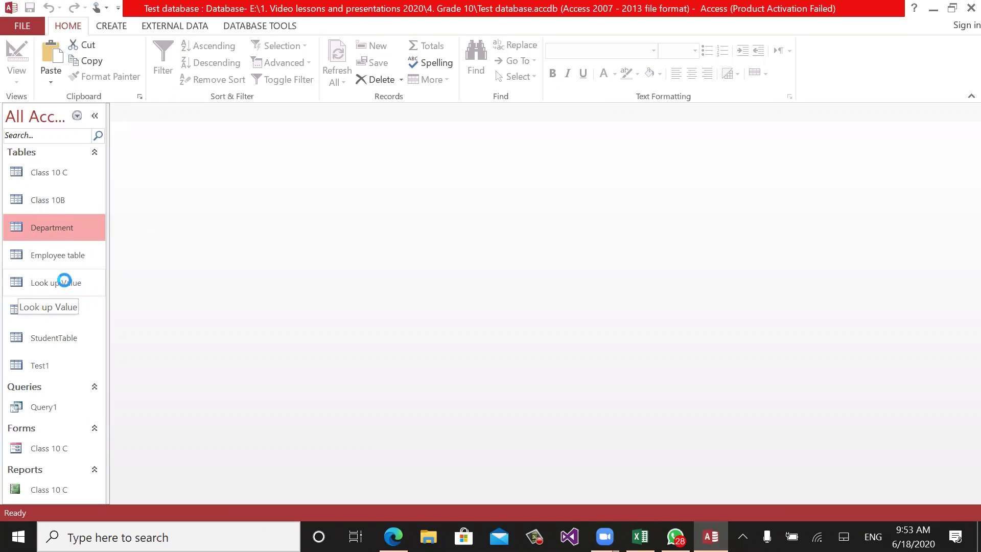
click(65, 281)
double_click(65, 282)
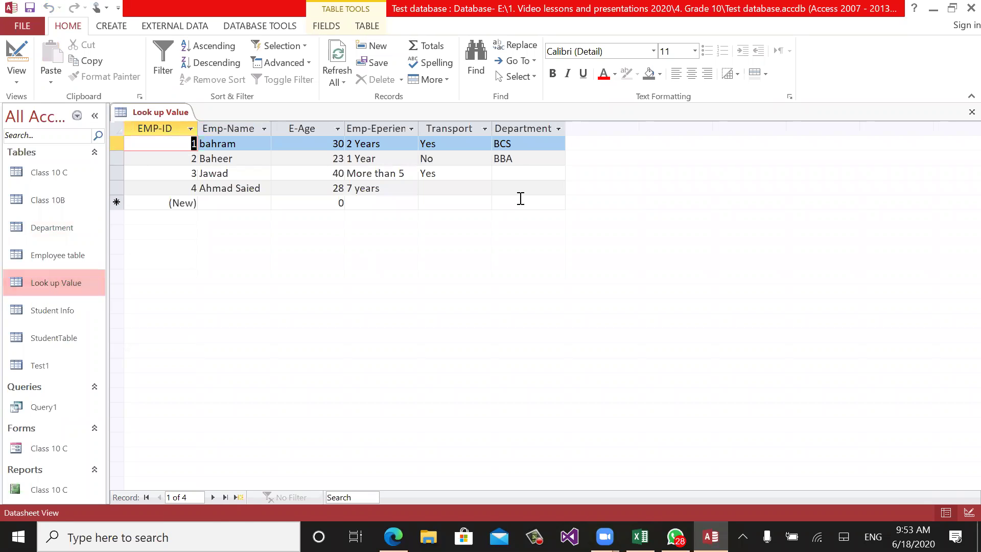
click(558, 173)
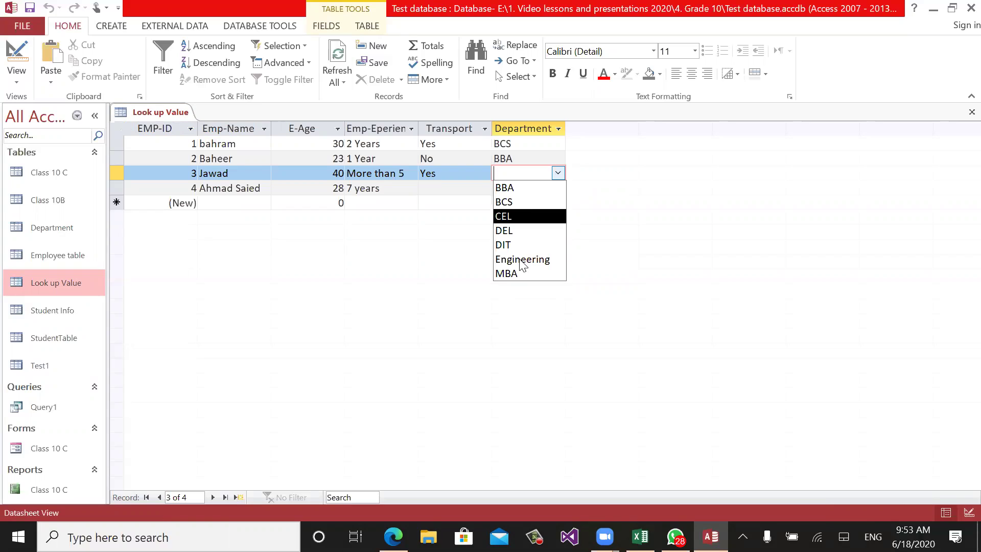
key(Down)
key(Return)
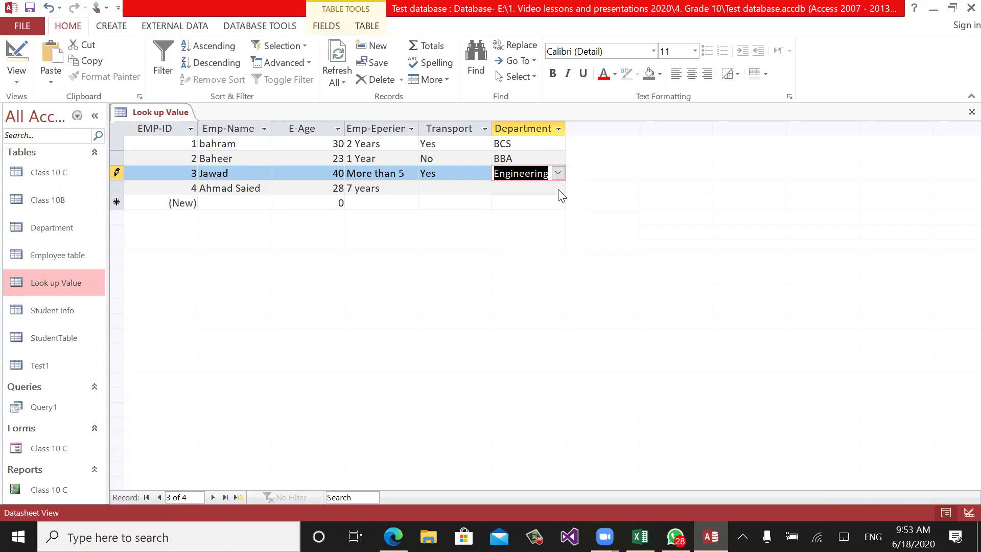
Set the fourth record's Department to MBA and commit the record.
click(557, 188)
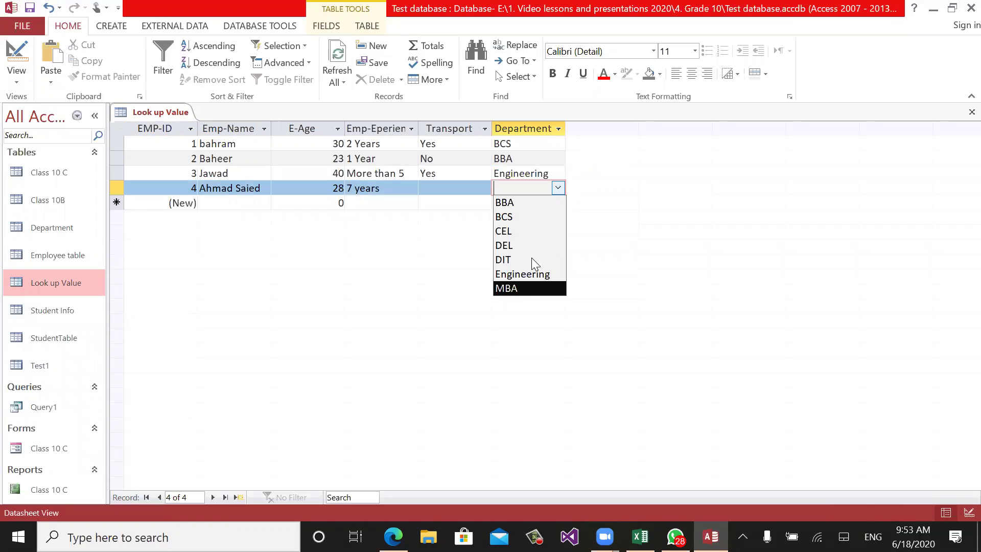
key(Return)
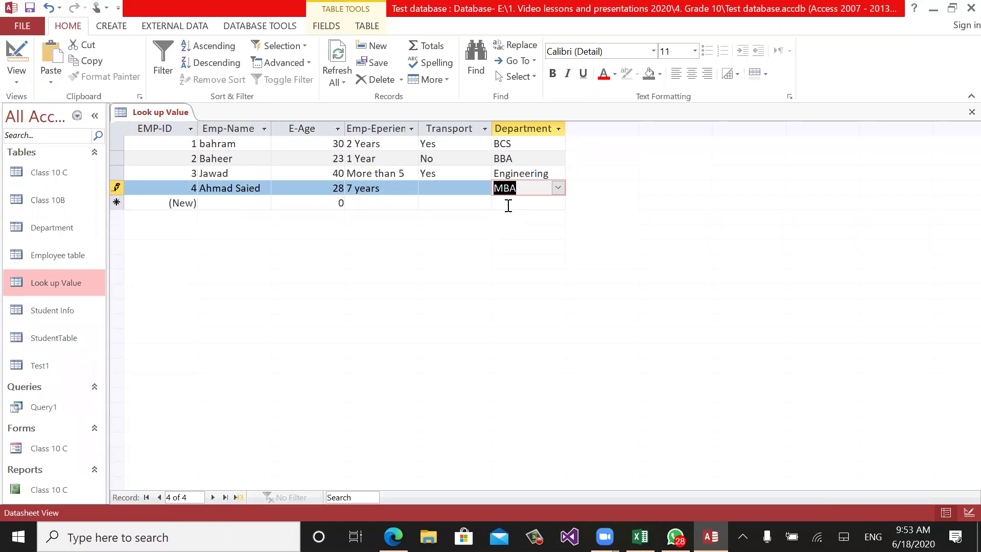
click(509, 204)
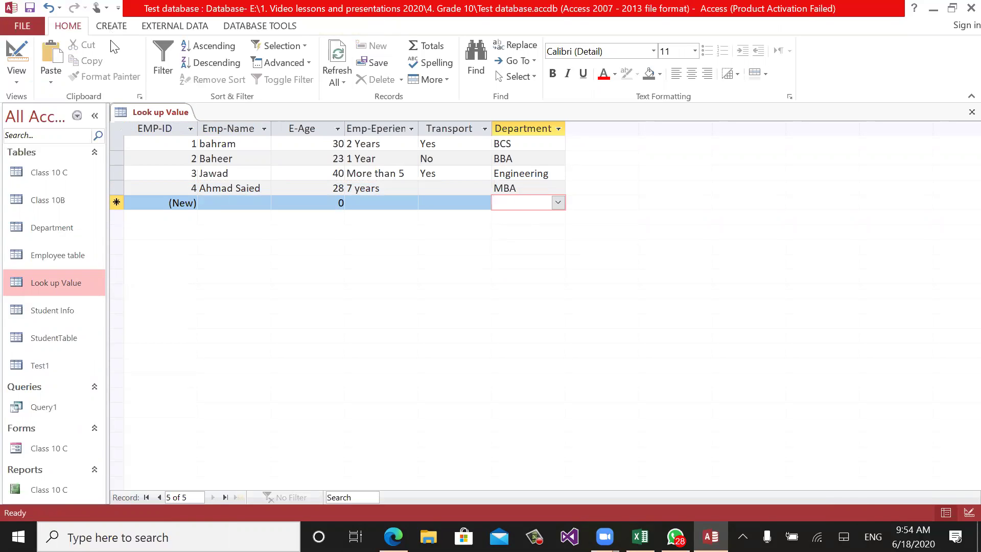
Create a new table in Design view with an AutoNumber field id and a Short Text field name.
click(17, 52)
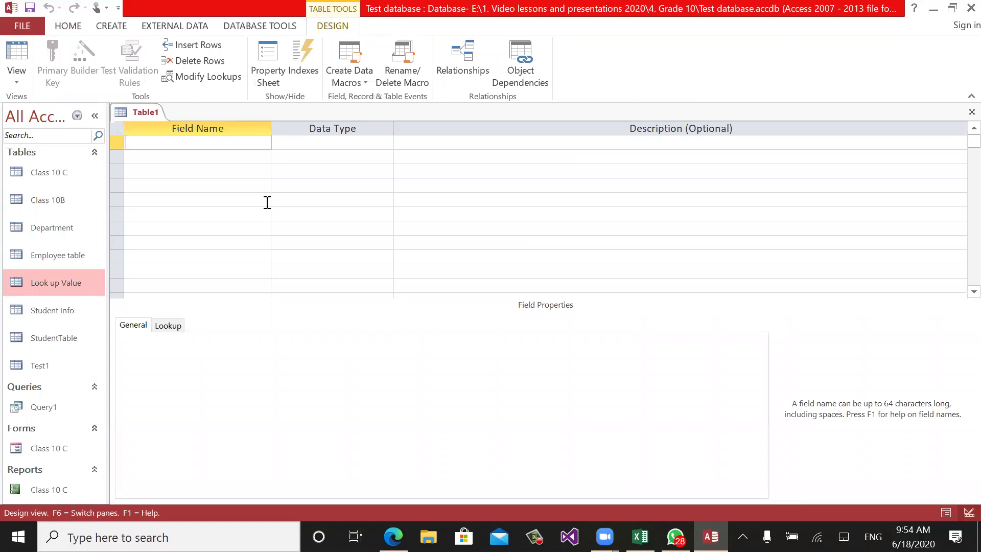
text(id)
key(Tab)
text(a)
key(Tab)
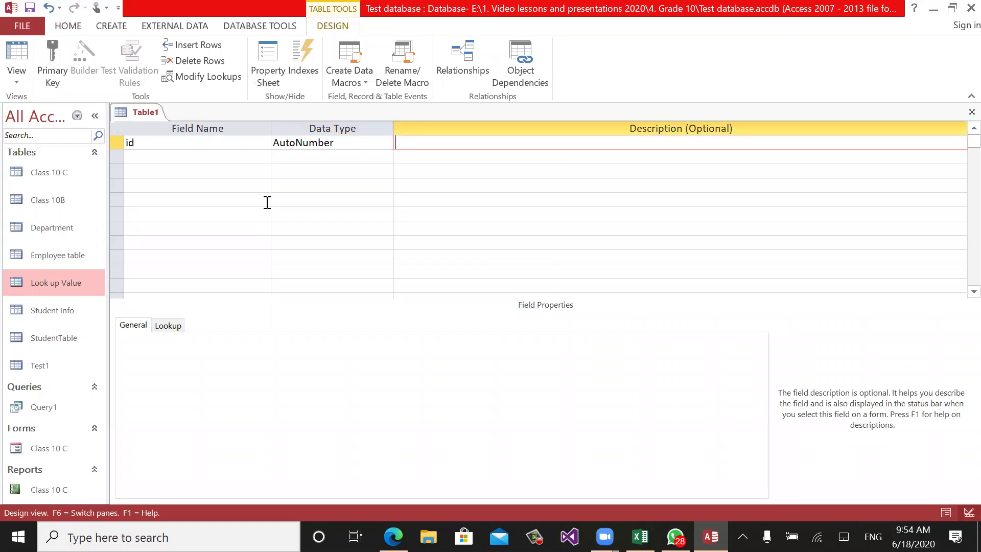
key(Tab)
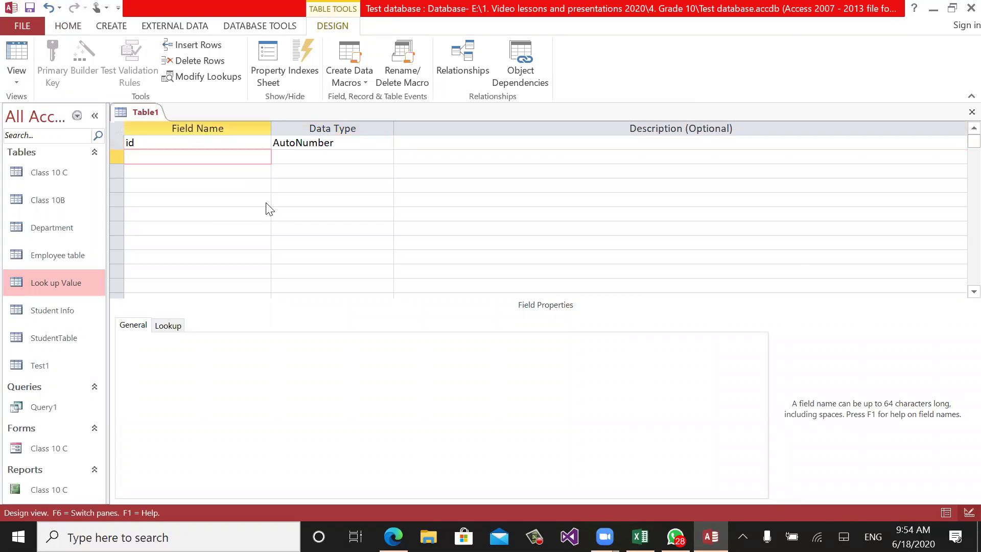
text(name)
key(Tab)
key(Return)
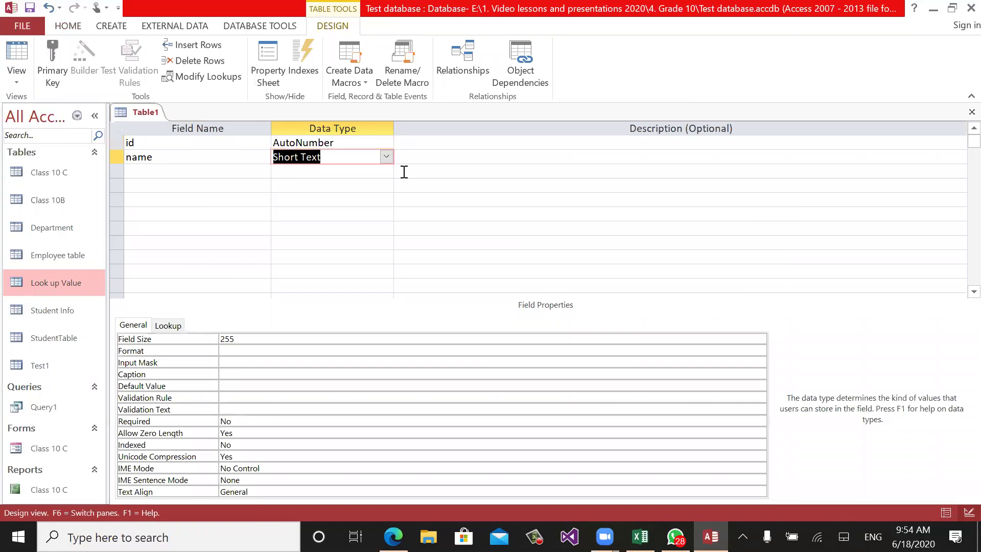
click(386, 157)
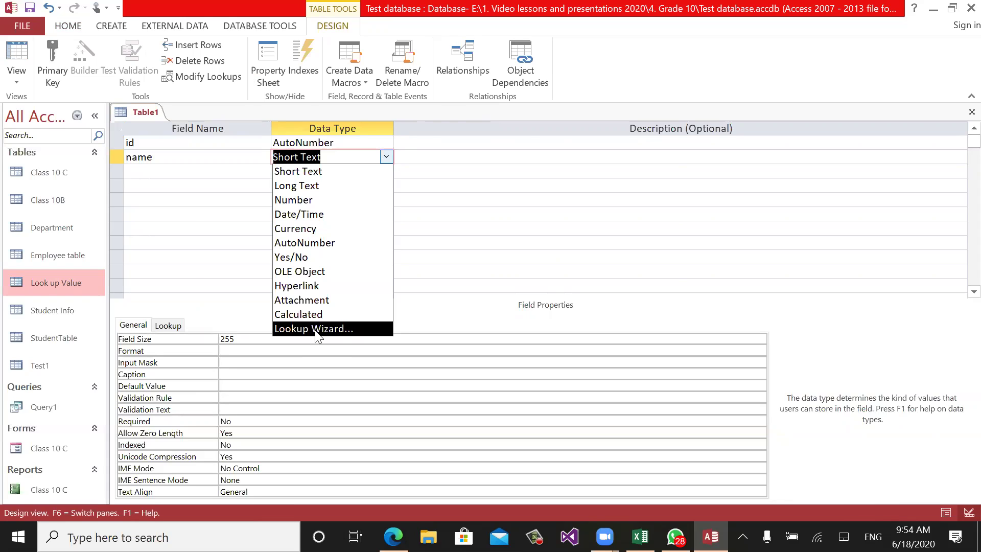
click(317, 329)
drag(503, 98, 347, 137)
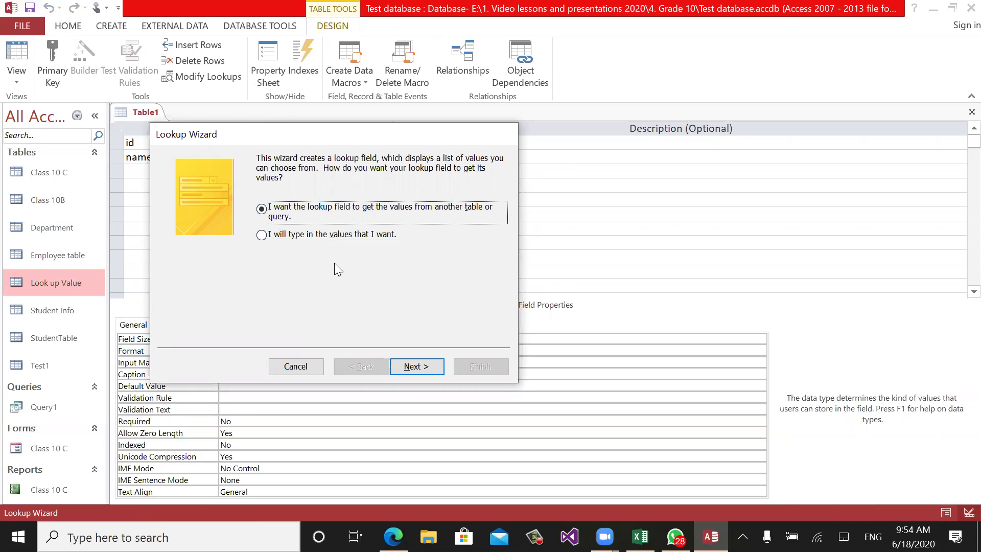
click(272, 239)
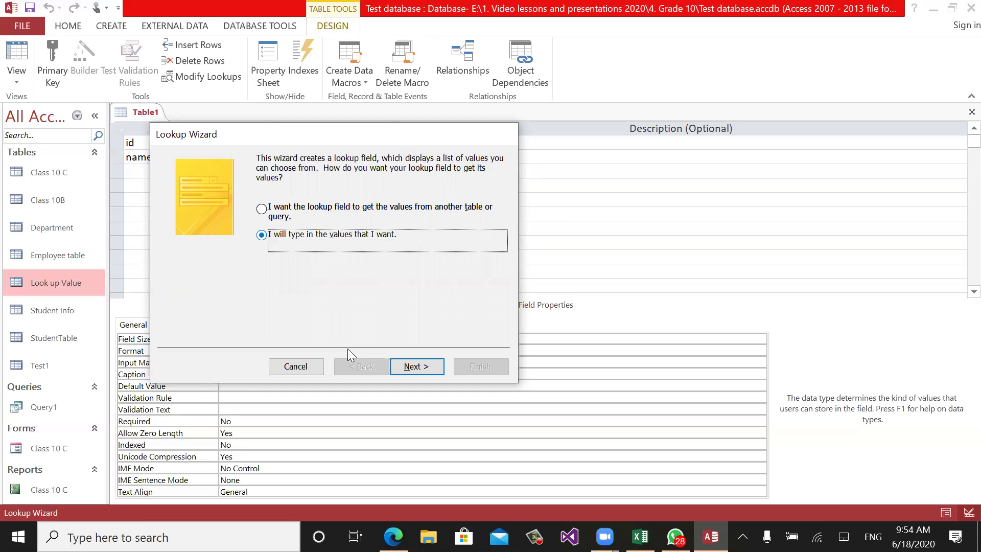
click(296, 364)
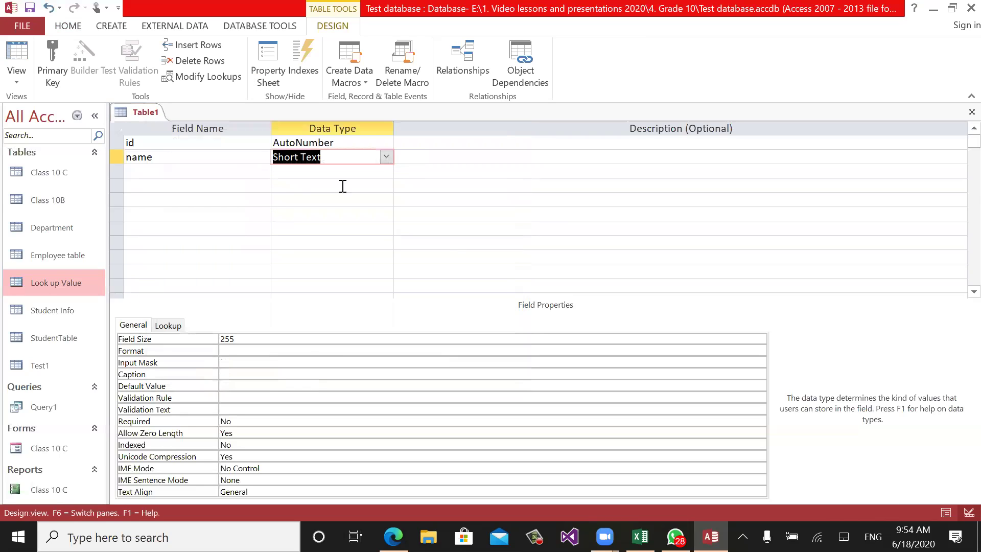
Begin a third field in the empty row below the name field.
click(343, 186)
click(172, 171)
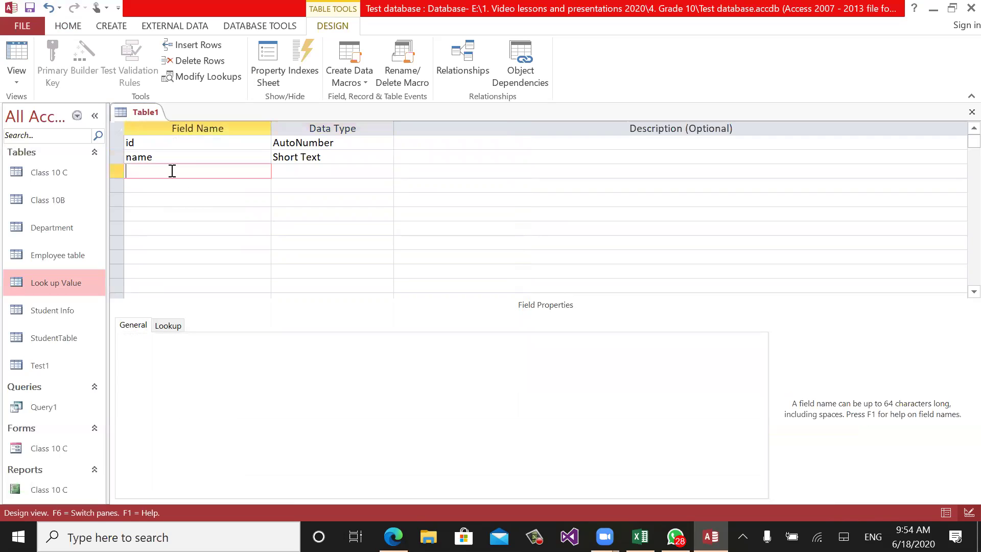